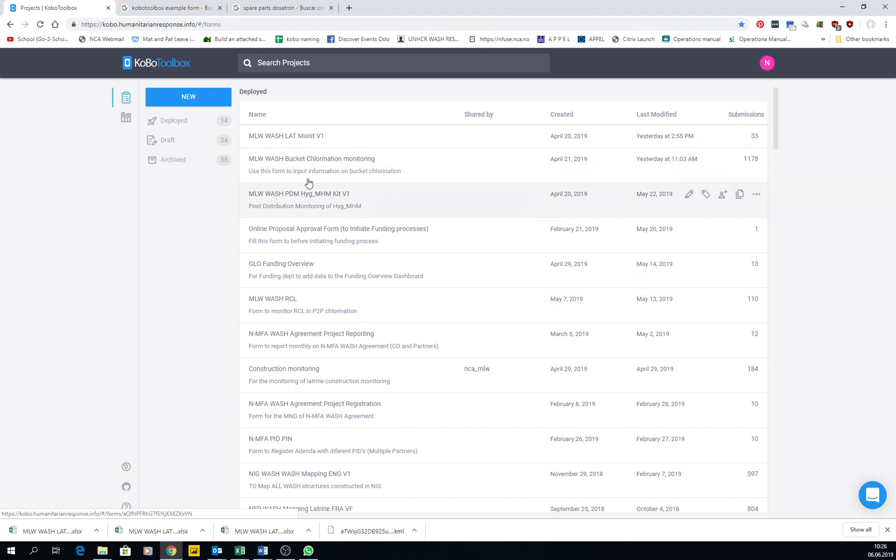
# - Open the MLW WASH LAT Monit V1 project from the Deployed projects list
pyautogui.click(275, 133)
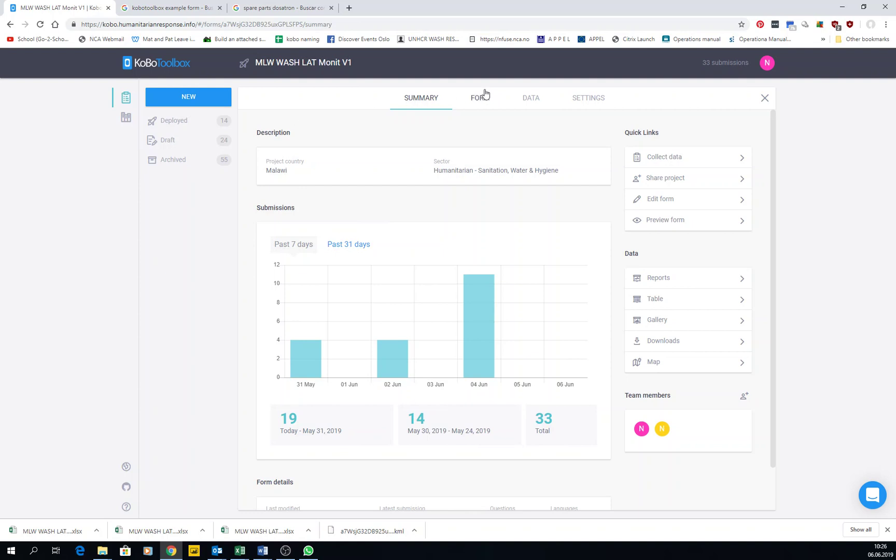
# - Open the project's data reports and select the whole village frequency table
pyautogui.click(529, 99)
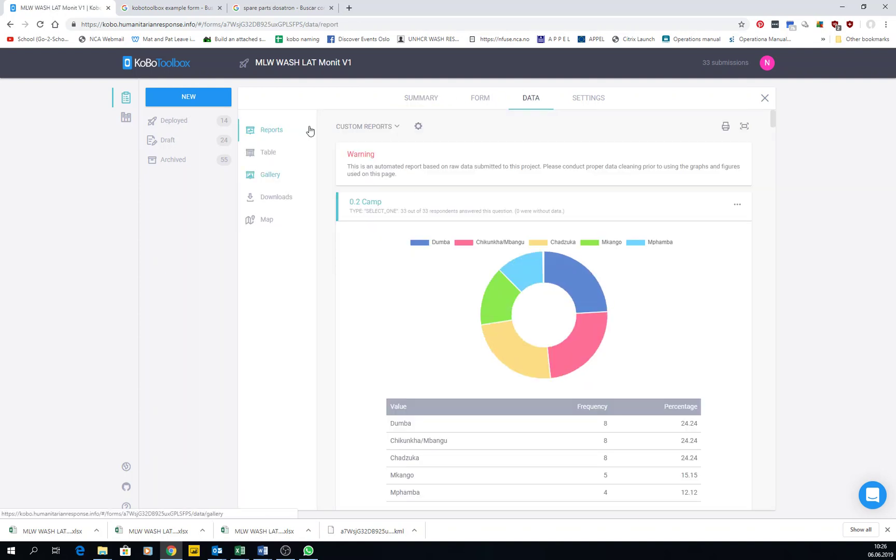
pyautogui.scroll(-4, 440, 206)
pyautogui.scroll(-20, 438, 205)
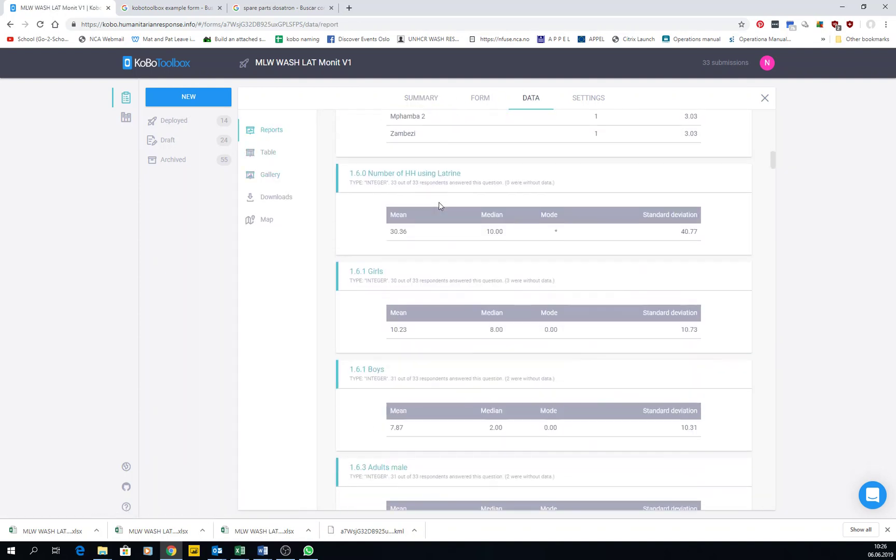
pyautogui.scroll(1, 437, 203)
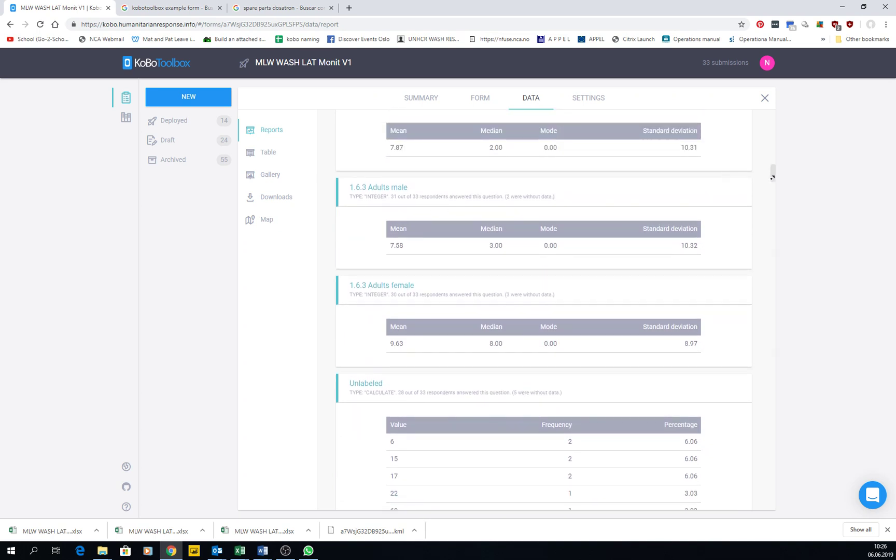
pyautogui.scroll(15, 748, 184)
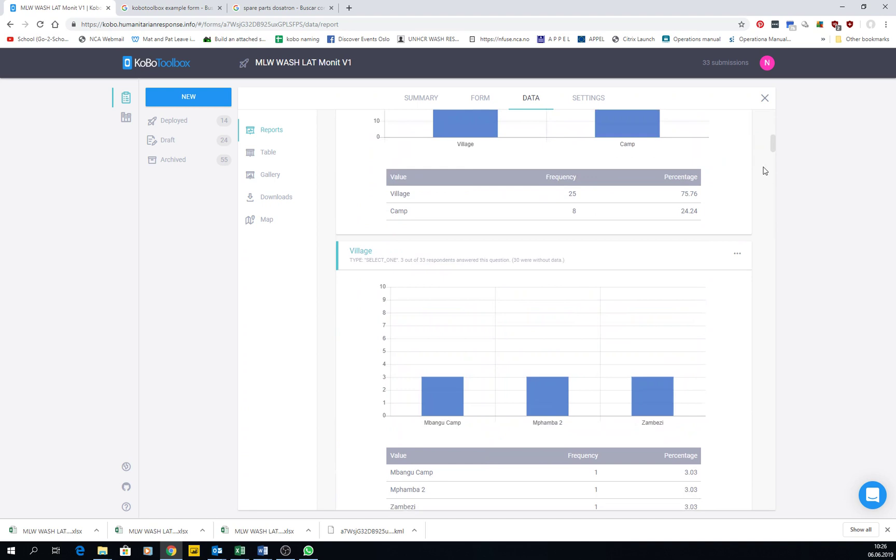
pyautogui.scroll(3, 548, 164)
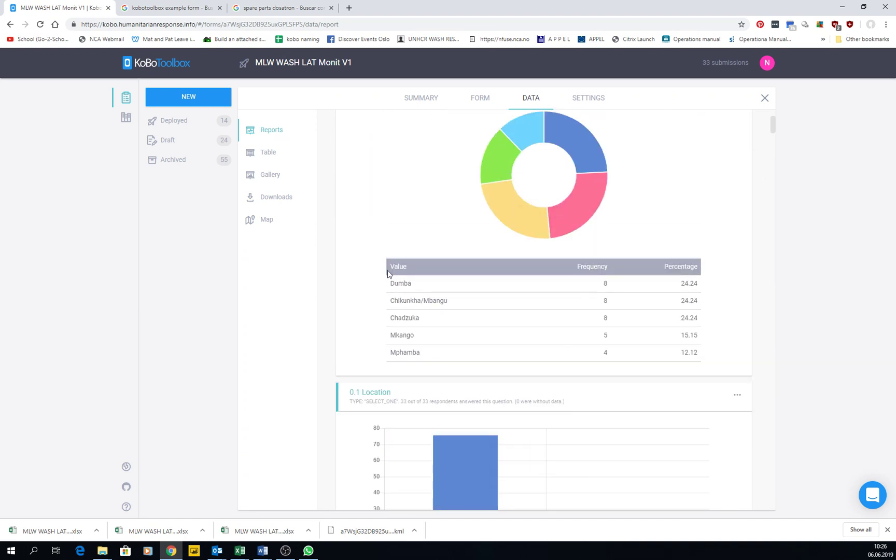
pyautogui.moveTo(418, 284); pyautogui.dragTo(604, 351)
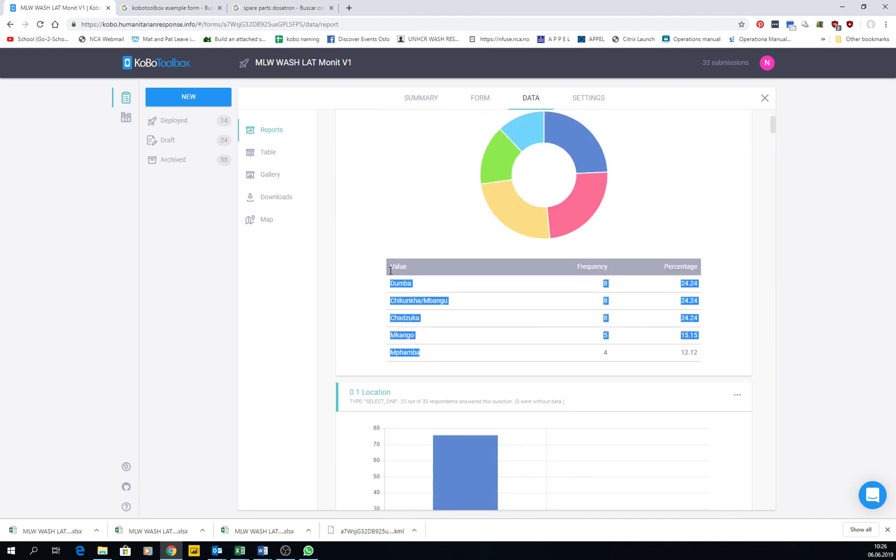
pyautogui.moveTo(390, 270); pyautogui.dragTo(697, 352)
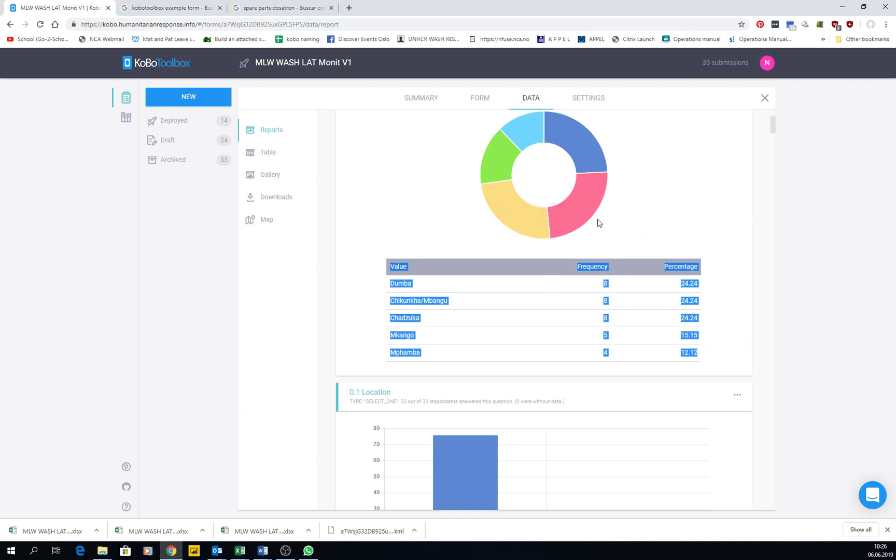
# - Select the Boys standard deviation value 10.31 in the reports
pyautogui.scroll(1, 598, 222)
pyautogui.scroll(-10, 597, 222)
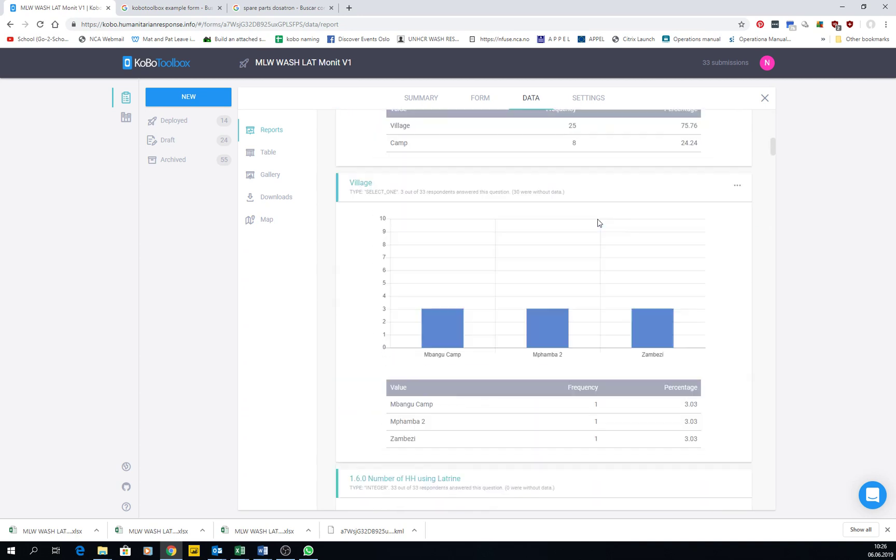
pyautogui.scroll(-15, 598, 222)
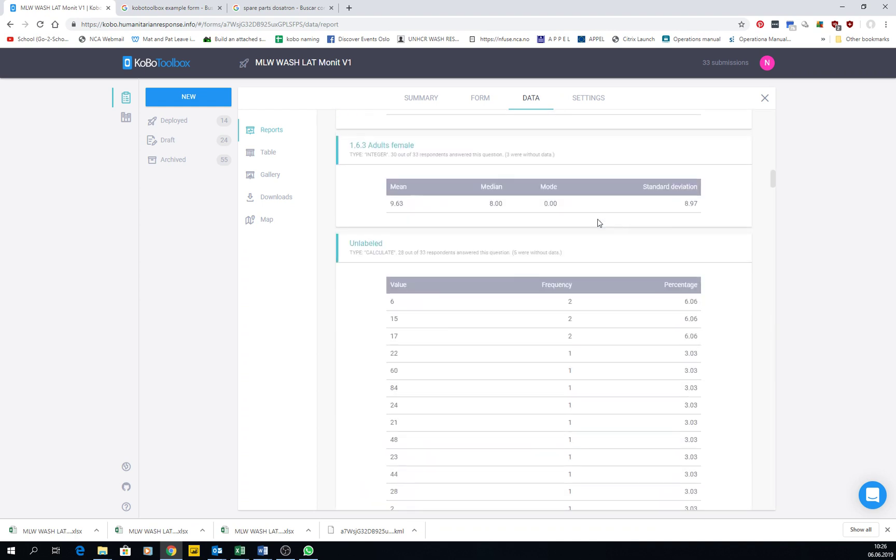
pyautogui.scroll(-4, 598, 222)
pyautogui.scroll(9, 597, 222)
pyautogui.scroll(-2, 622, 213)
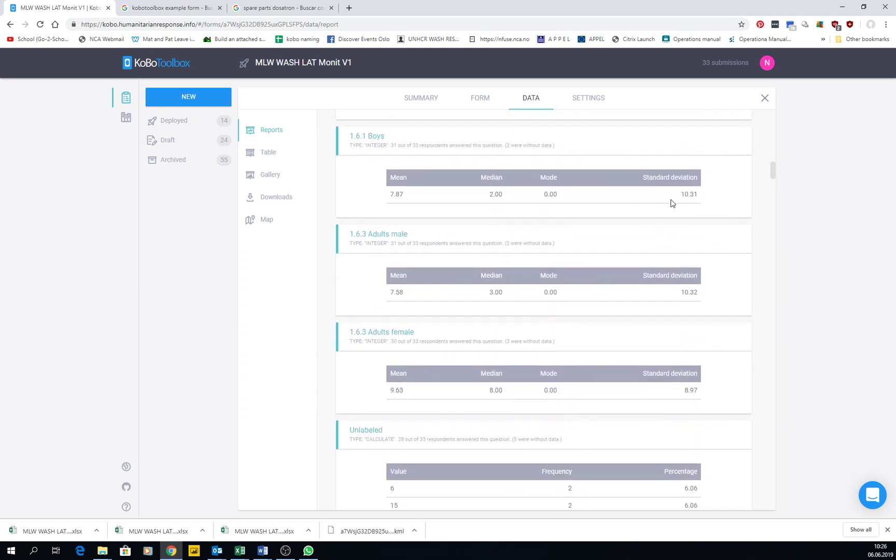
pyautogui.moveTo(679, 195); pyautogui.dragTo(702, 195)
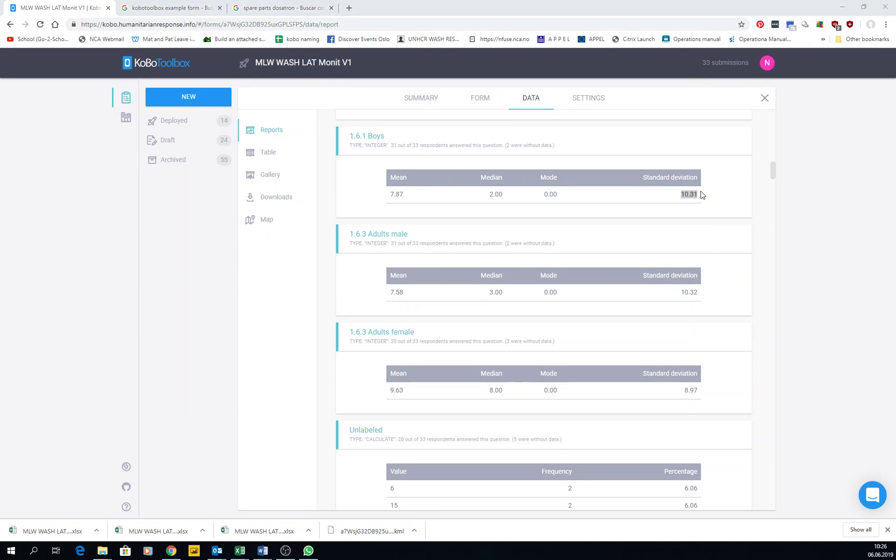
# - Switch to the Erner Lat Construction Report_VF in Word and move up to section 7 Beneficiary selection criteria
pyautogui.hotkey('alt', 'Tab')
pyautogui.scroll(-1, 523, 249)
pyautogui.scroll(3, 523, 249)
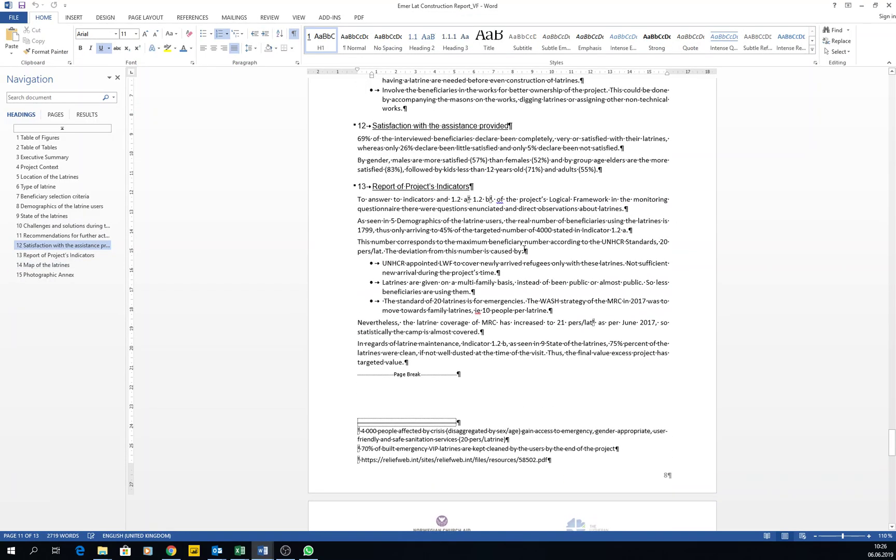
pyautogui.scroll(-6, 524, 249)
pyautogui.scroll(-3, 523, 249)
pyautogui.scroll(3, 523, 249)
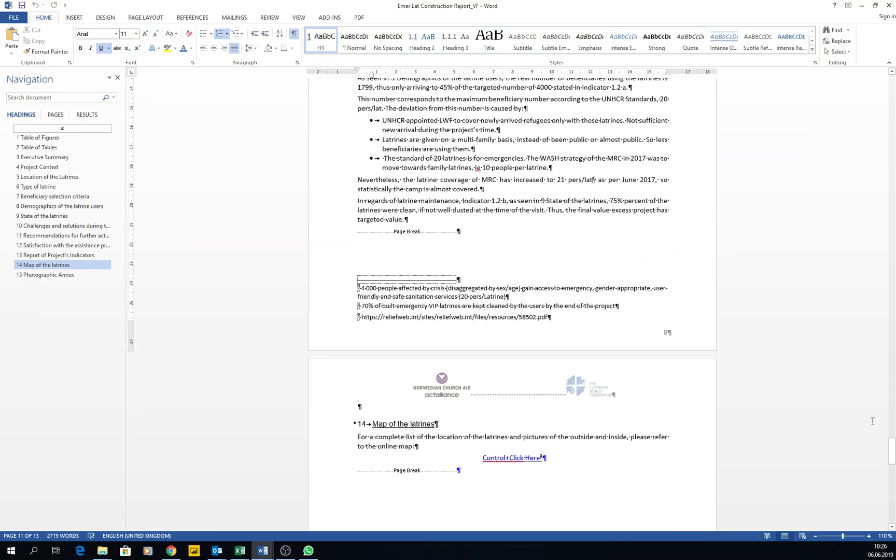
pyautogui.moveTo(893, 458); pyautogui.dragTo(886, 339)
pyautogui.scroll(-10, 672, 288)
pyautogui.scroll(10, 672, 288)
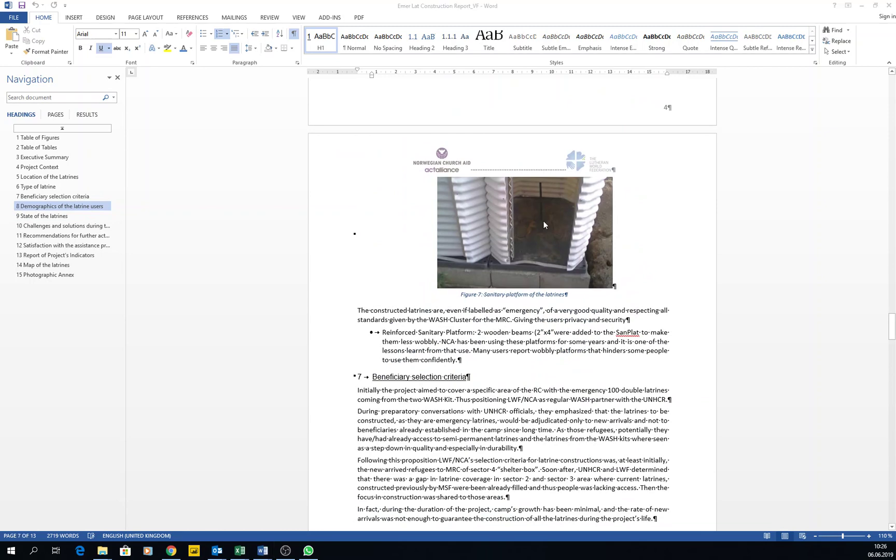
# - Copy the first latrine photo from the project Gallery, then go back to Reports
pyautogui.hotkey('alt', 'Tab')
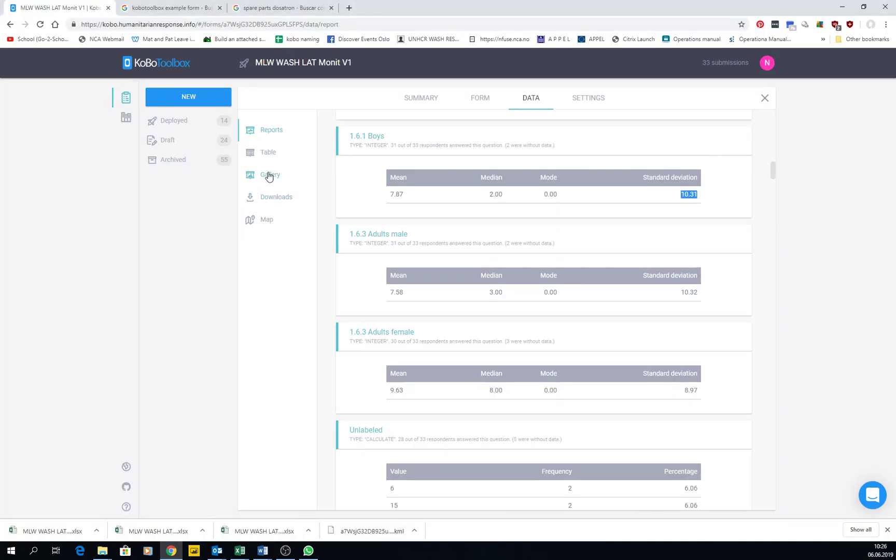
pyautogui.click(269, 175)
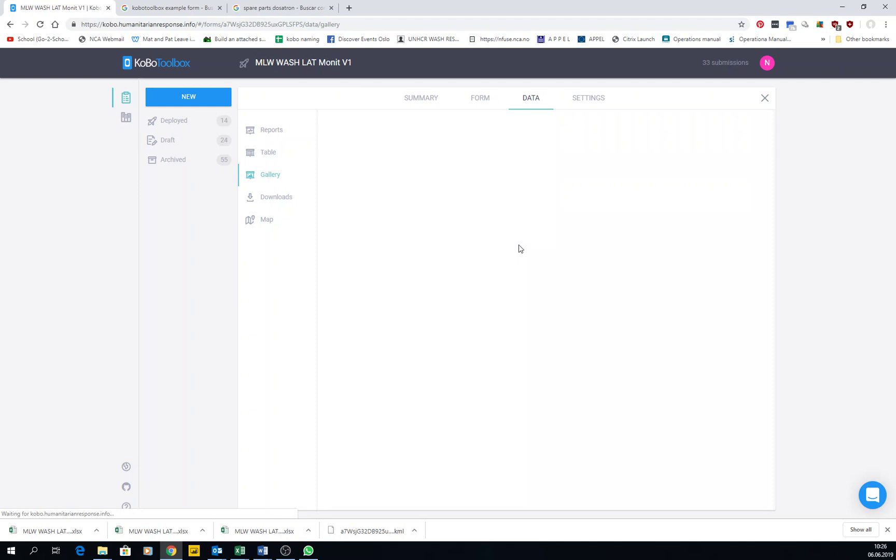
pyautogui.rightClick(453, 209)
pyautogui.click(434, 181)
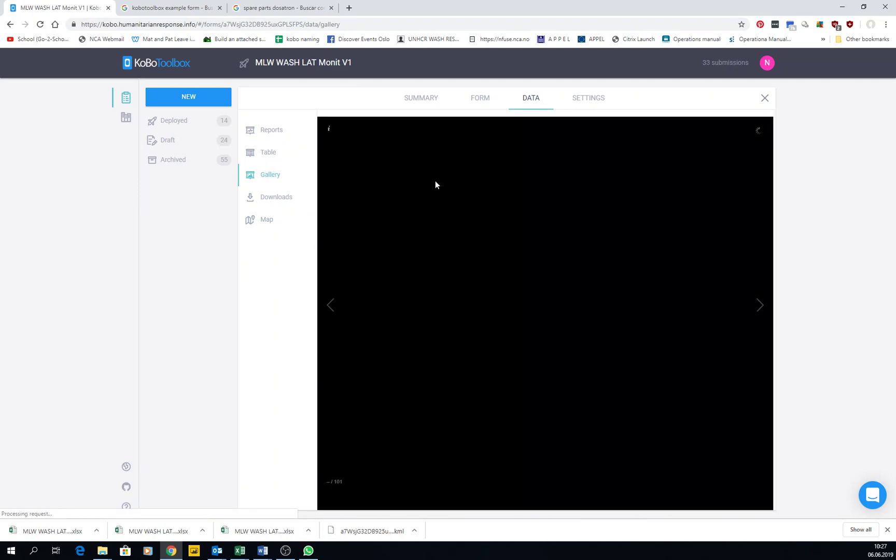
pyautogui.rightClick(501, 197)
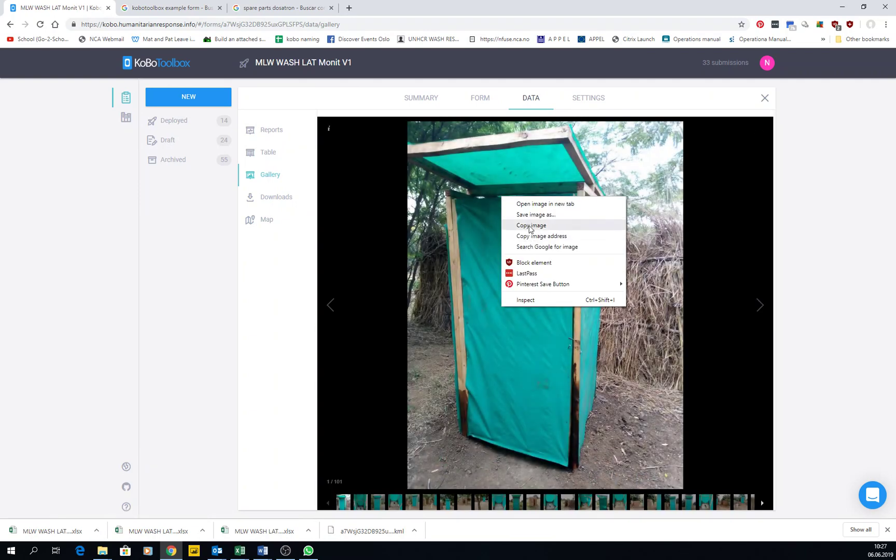
pyautogui.click(529, 226)
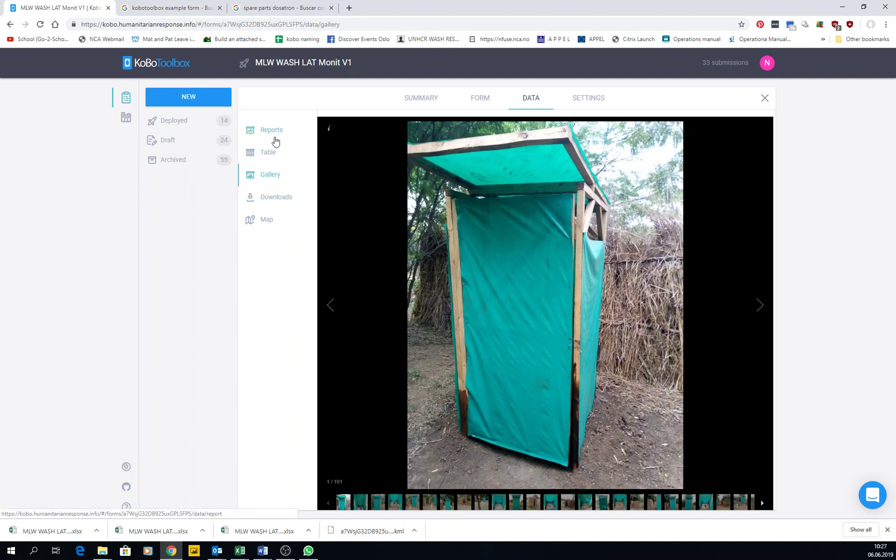
pyautogui.click(244, 132)
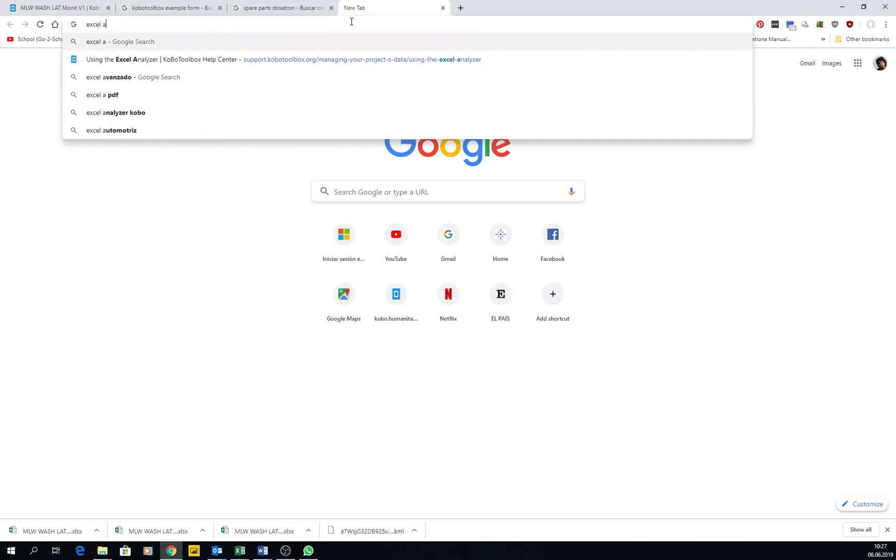
# - Search for 'excel analyser kobo' in a new browser tab
pyautogui.write('lyser kobo')
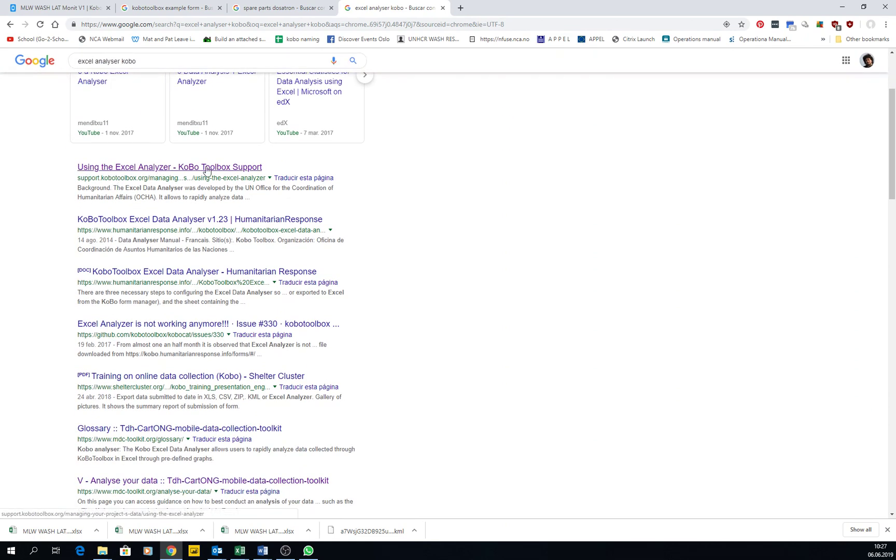
# - Download the Excel Data Analyser User Guide .docx from the Data Analyser Manual page
pyautogui.click(207, 169)
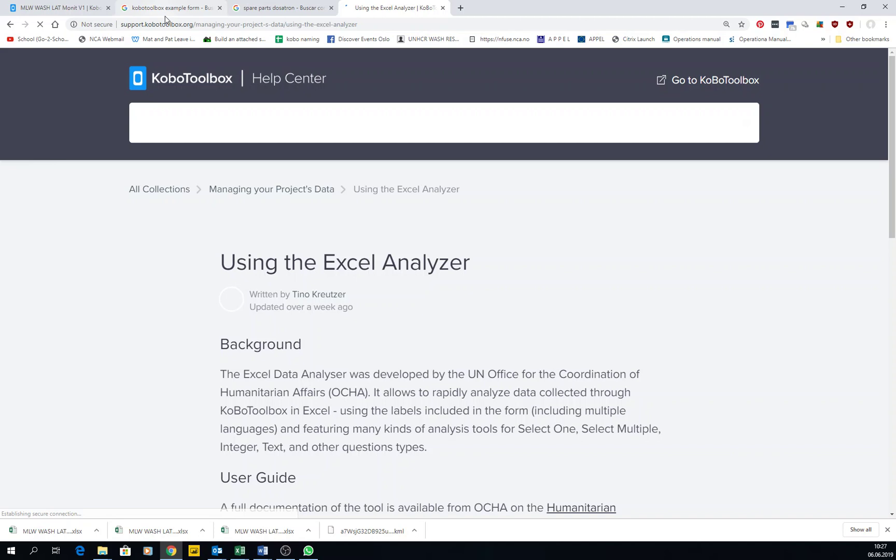
pyautogui.scroll(-5, 290, 276)
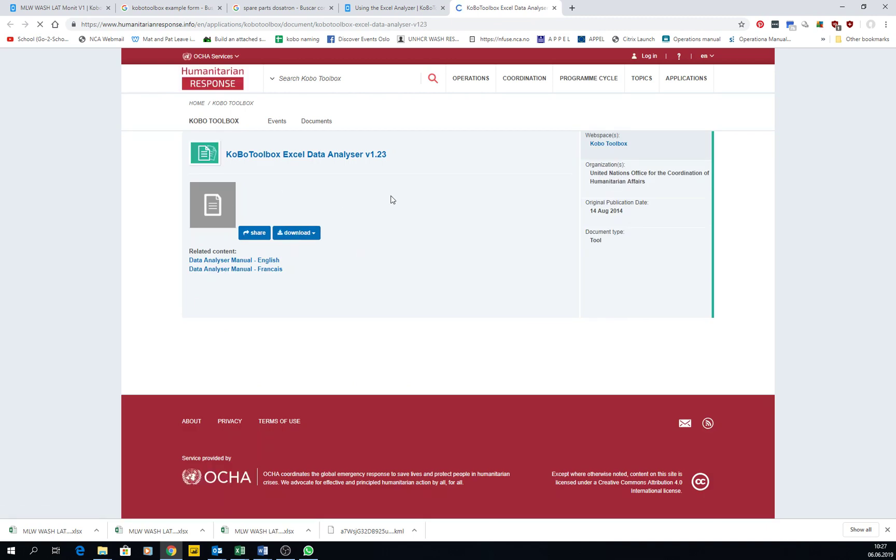
pyautogui.click(242, 260)
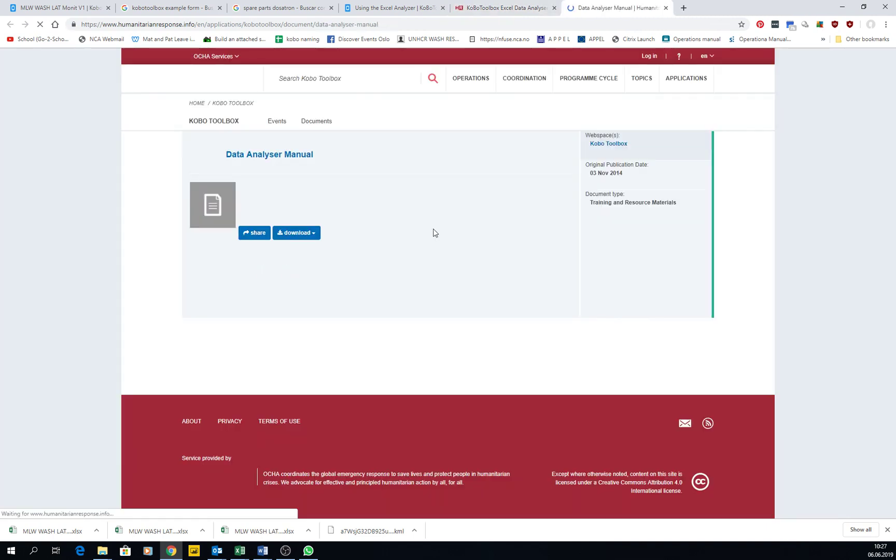
pyautogui.click(291, 234)
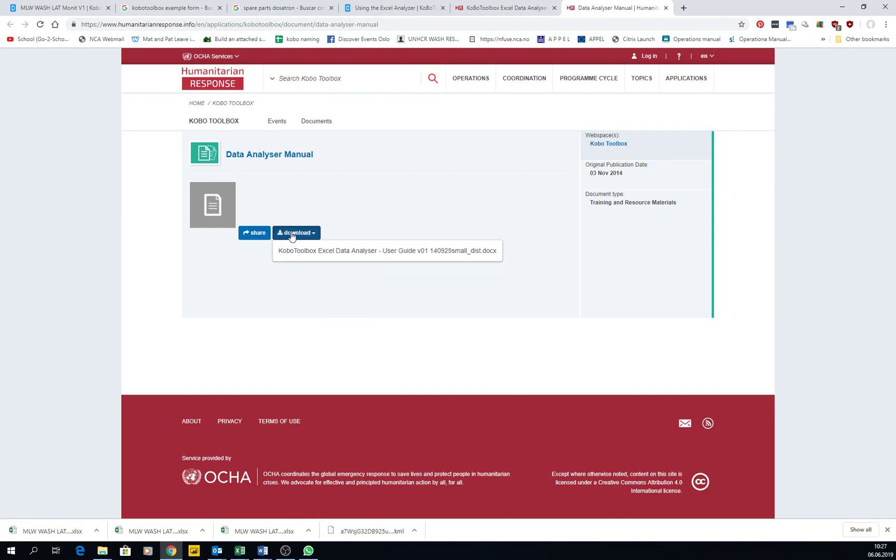
pyautogui.click(308, 255)
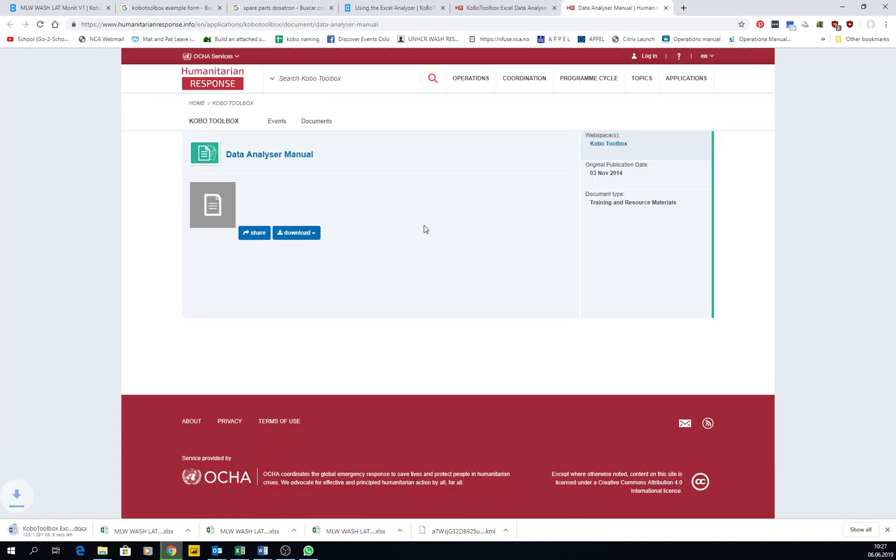
pyautogui.click(50, 530)
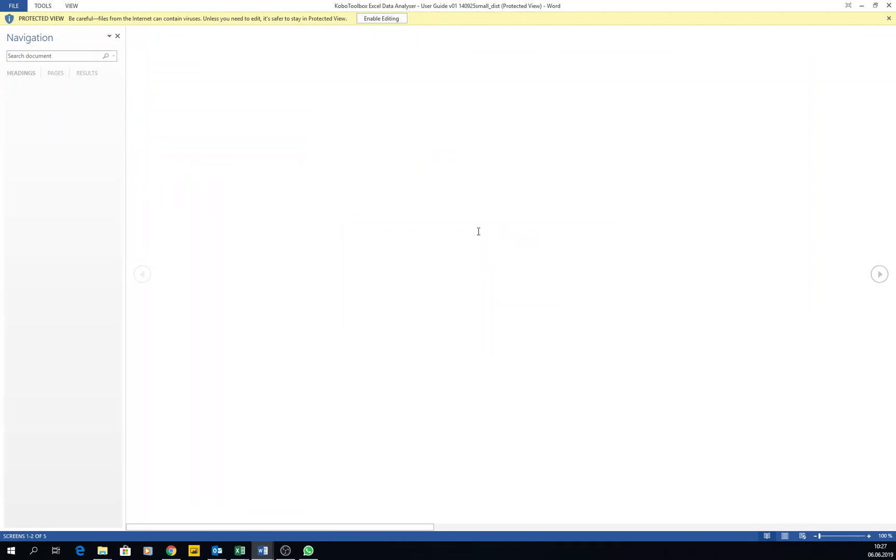
# - Skim the Excel Data Analyser user guide, then close it to return to the construction report
pyautogui.scroll(-9, 480, 231)
pyautogui.scroll(-3, 478, 235)
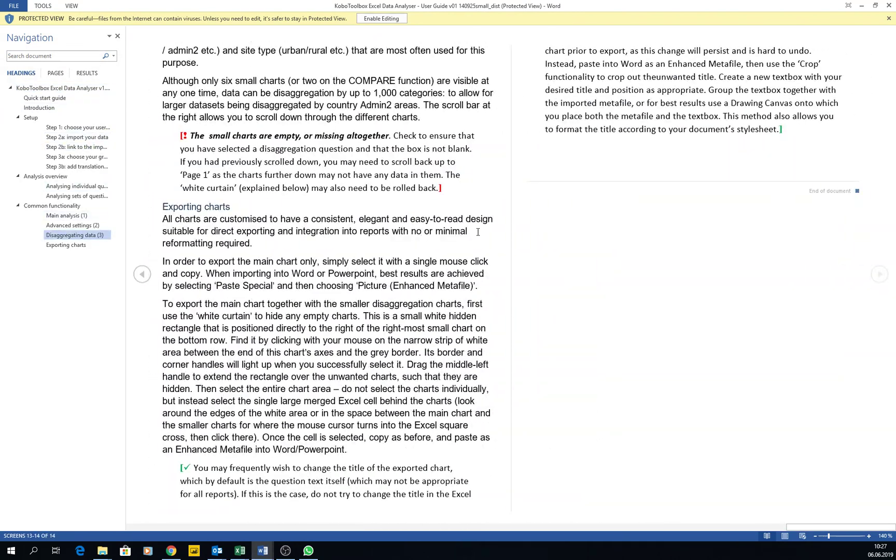
pyautogui.scroll(1, 477, 232)
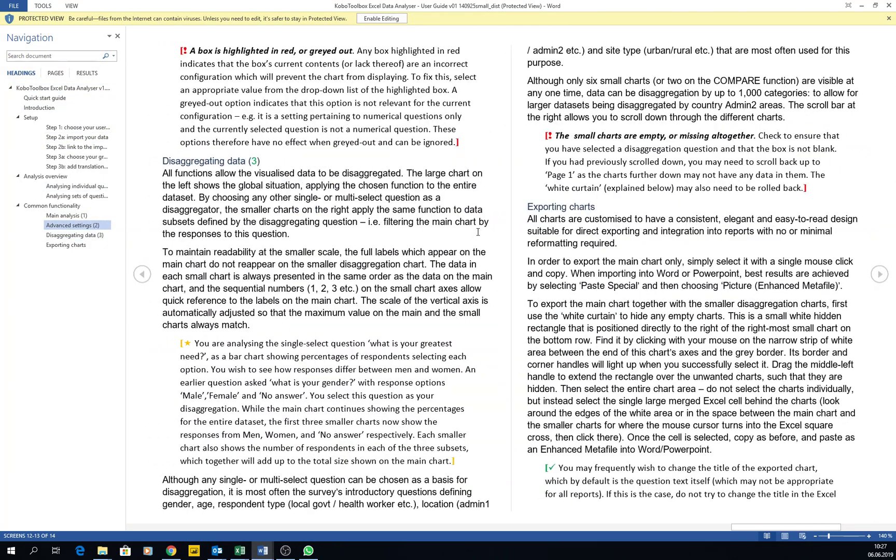
pyautogui.press('Escape')
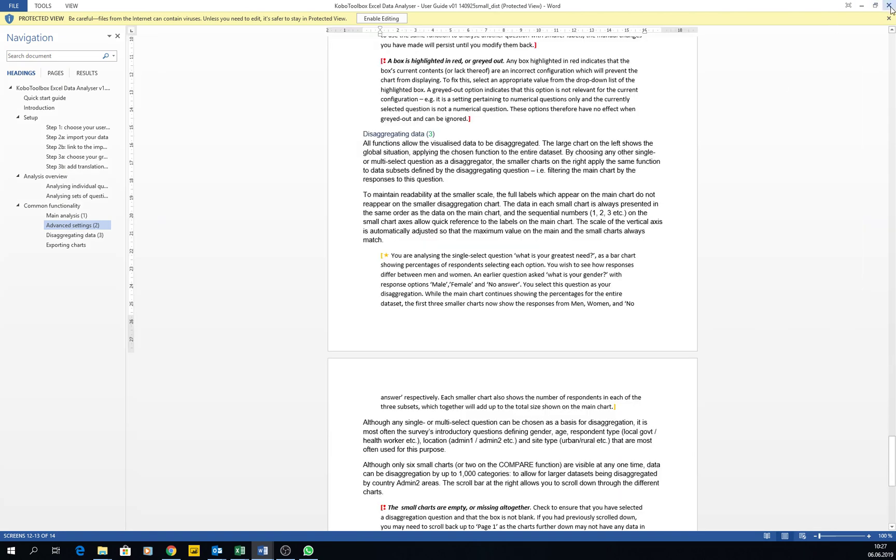
pyautogui.click(890, 6)
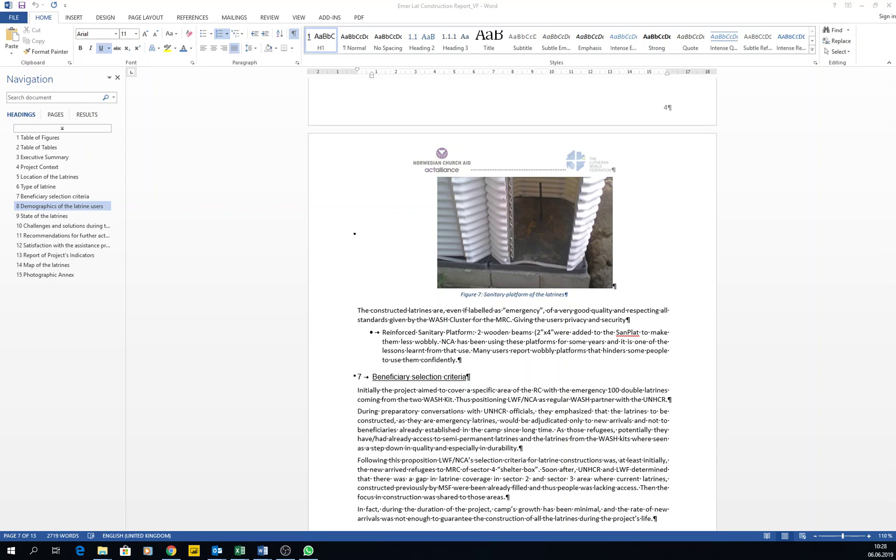
# - Go to the project's DATA Downloads page and choose Excel Analyser as the export type
pyautogui.hotkey('alt', 'Tab')
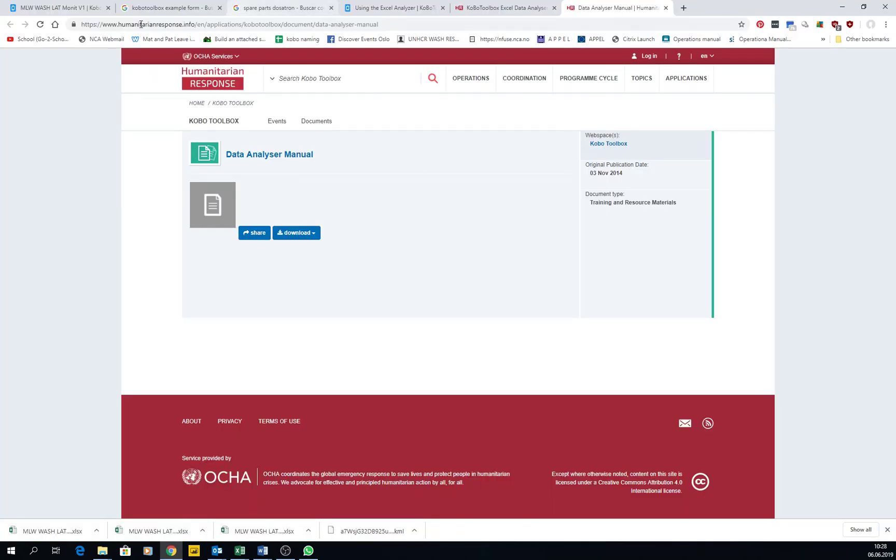
pyautogui.click(54, 8)
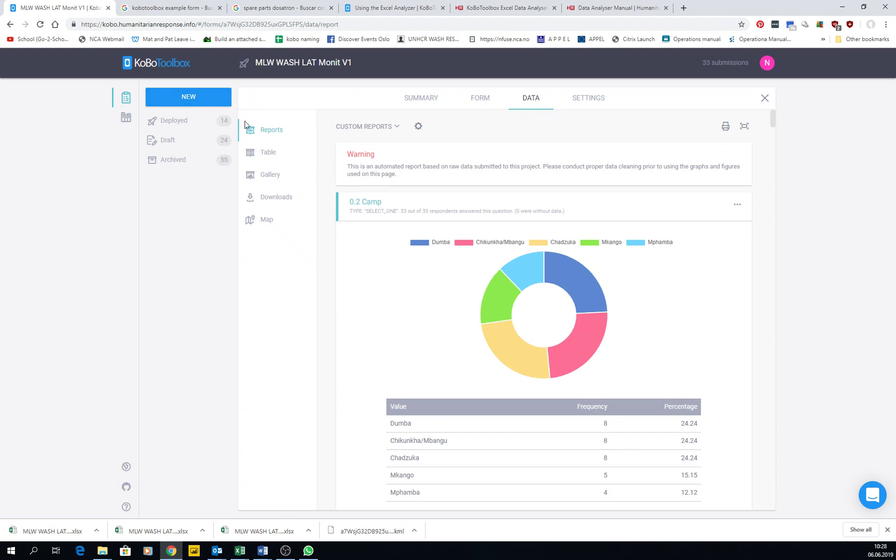
pyautogui.click(530, 97)
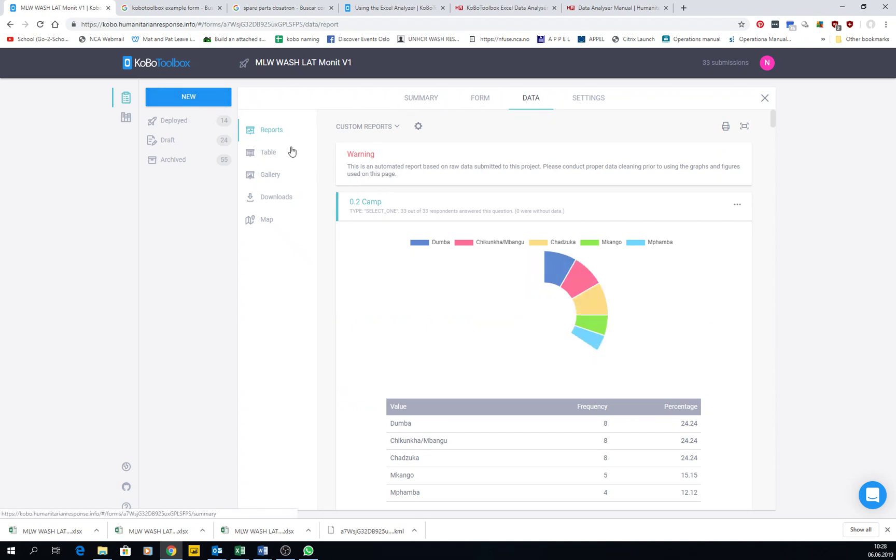
pyautogui.click(283, 199)
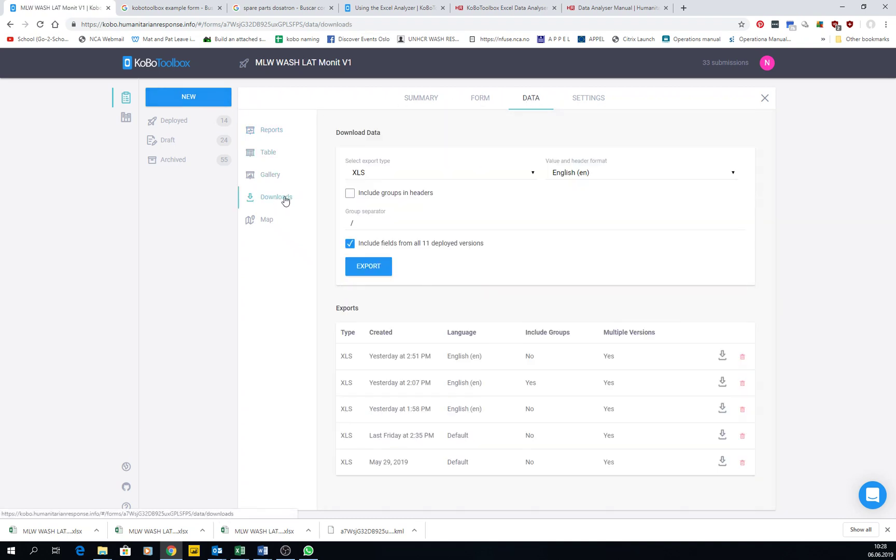
pyautogui.click(420, 176)
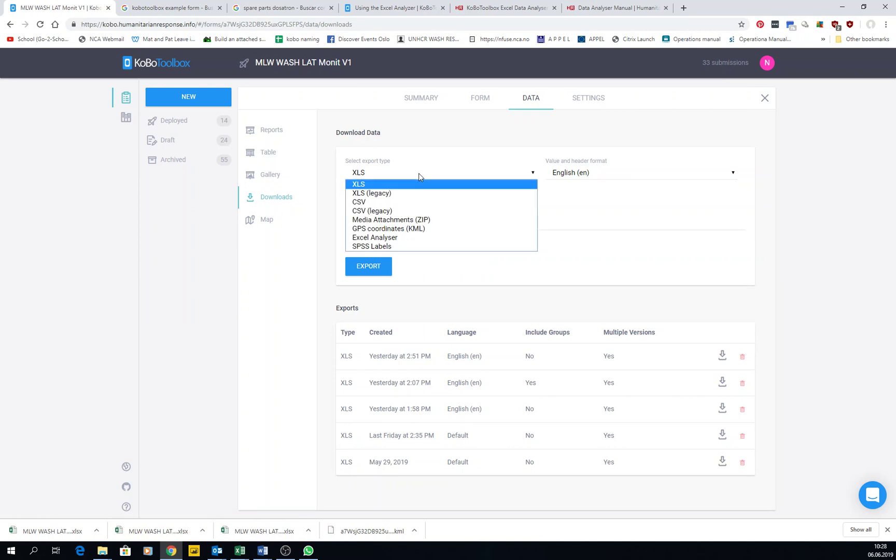
pyautogui.click(380, 238)
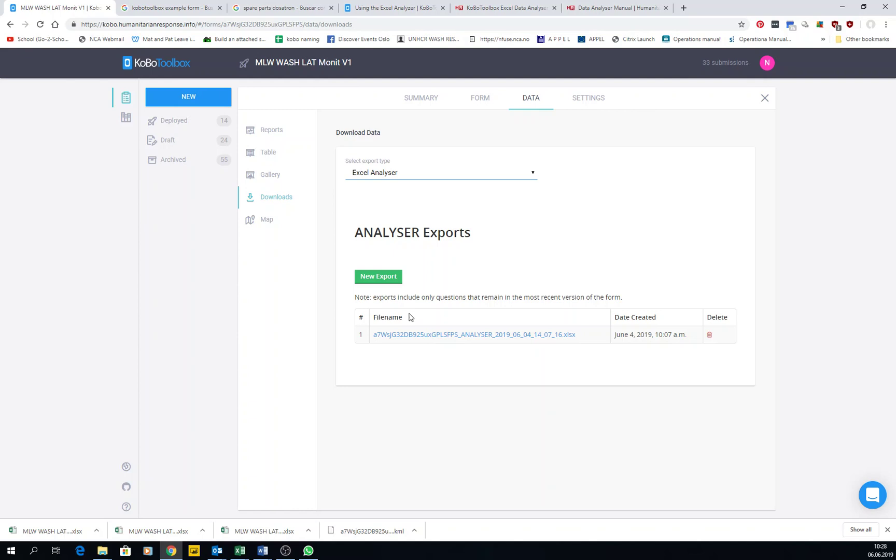
# - Create a new Excel Analyser export, refresh until ready, and download the .xlsx file
pyautogui.click(390, 279)
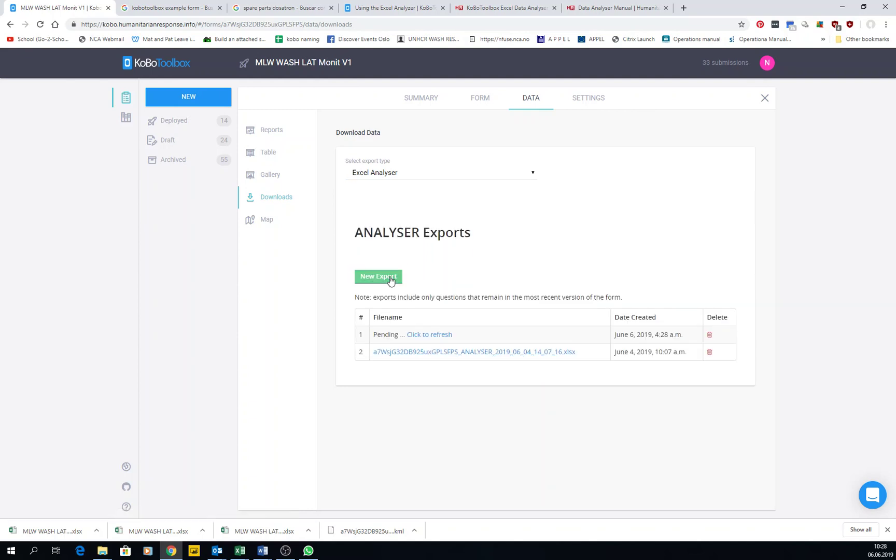
pyautogui.moveTo(627, 355); pyautogui.dragTo(659, 334)
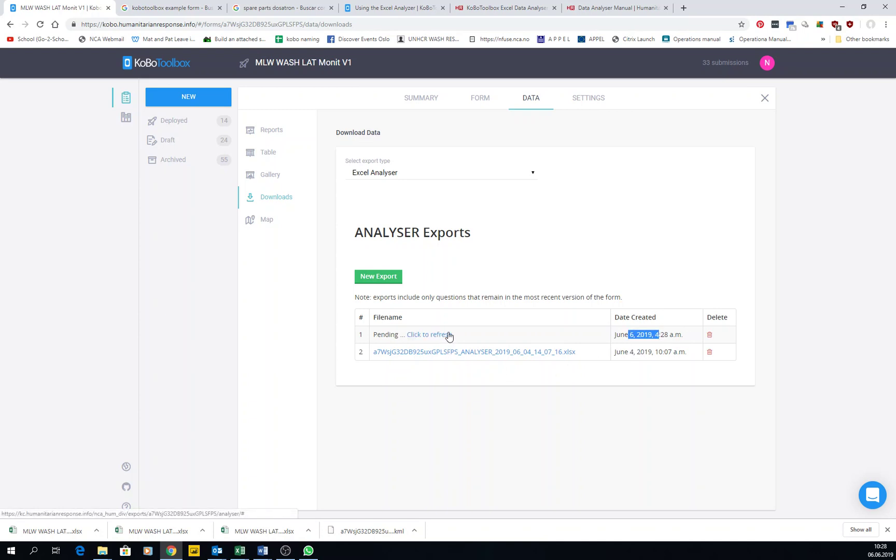
pyautogui.click(416, 335)
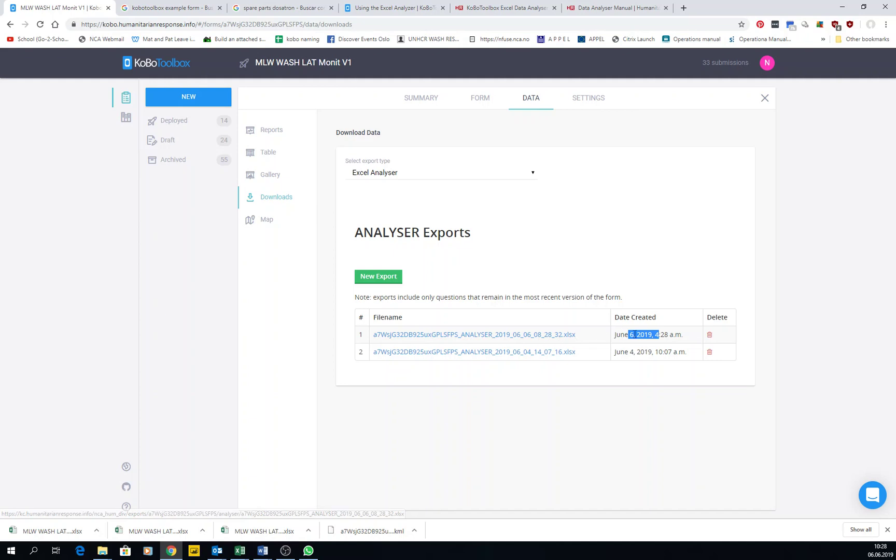
pyautogui.click(571, 338)
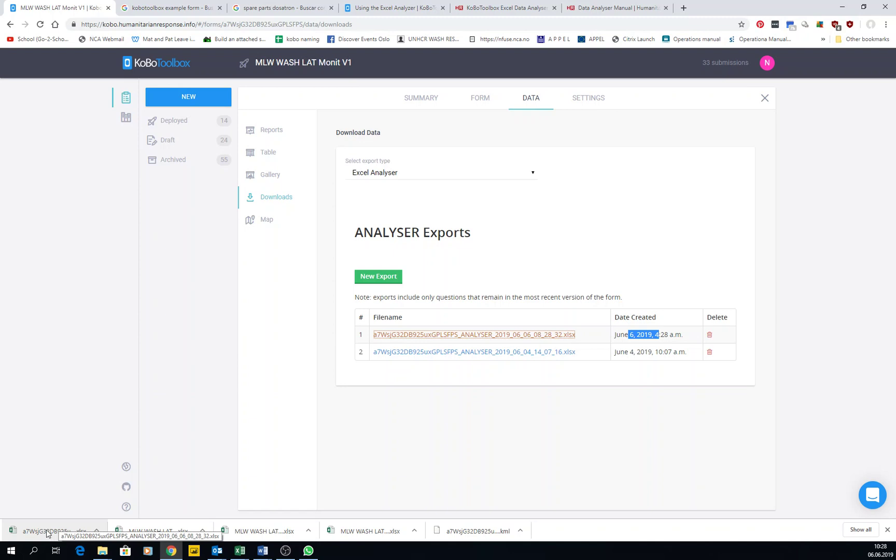
pyautogui.click(47, 532)
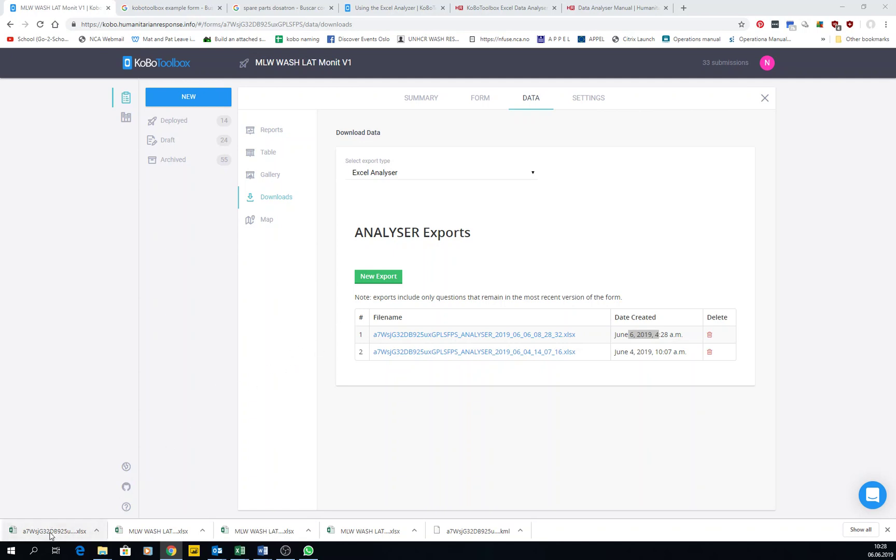
# - Open the downloaded ANALYSER .xlsx in Excel, showing the Data Analyser v1.23 Config sheet
pyautogui.moveTo(239, 550)
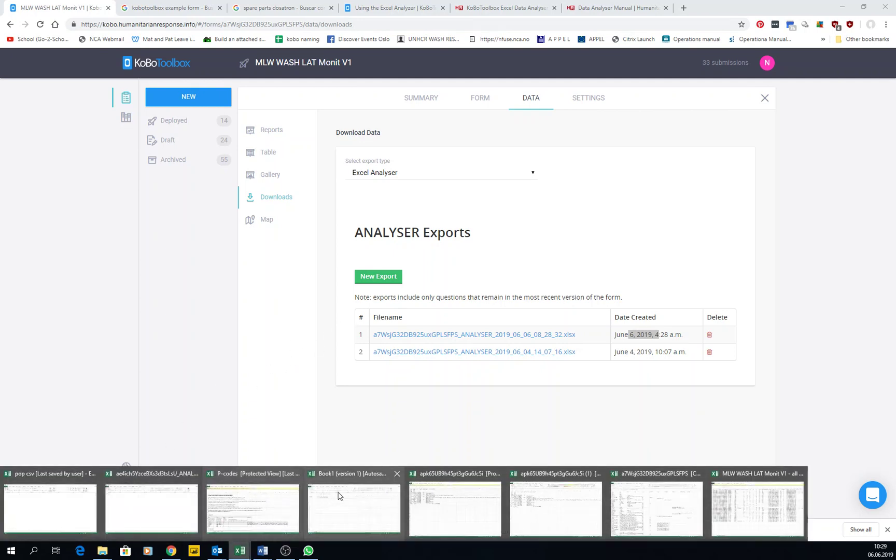
pyautogui.click(726, 497)
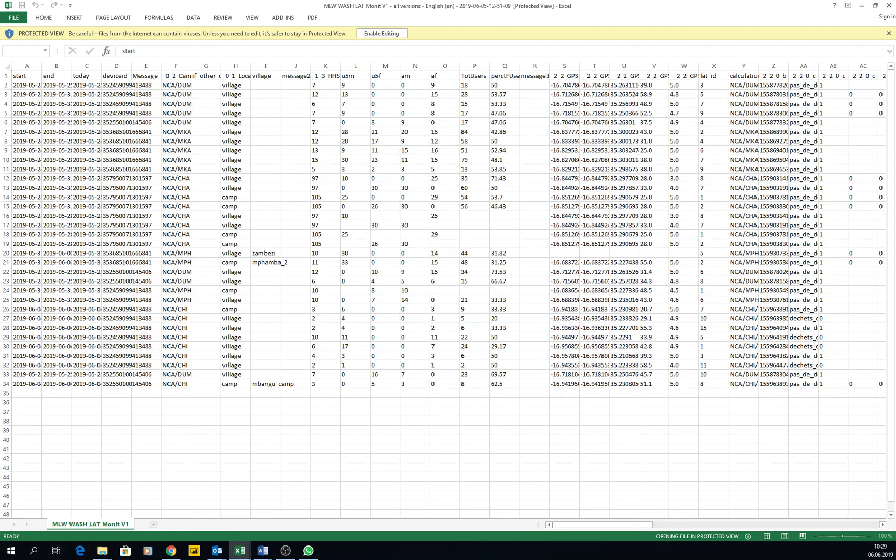
pyautogui.click(171, 551)
pyautogui.click(75, 531)
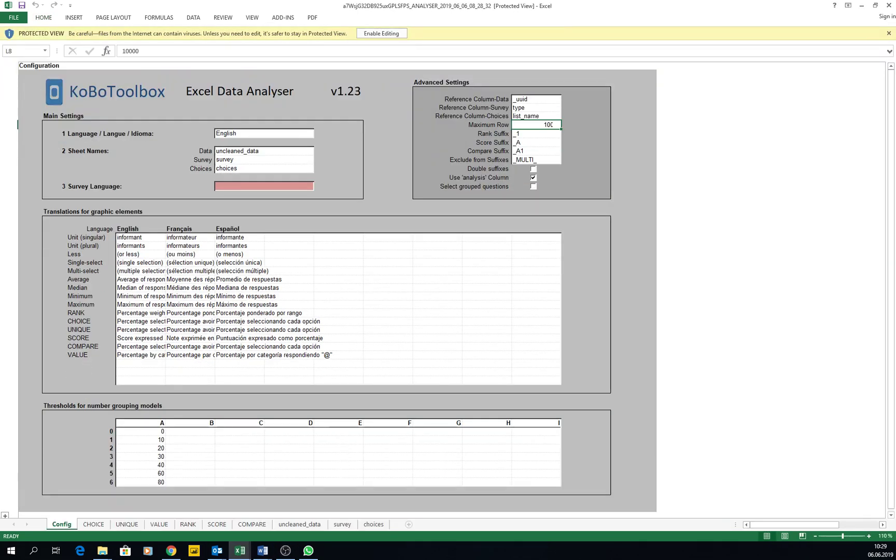
# - Enable editing on the analyser workbook after checking the CHOICE sheet, ending on Config
pyautogui.click(255, 237)
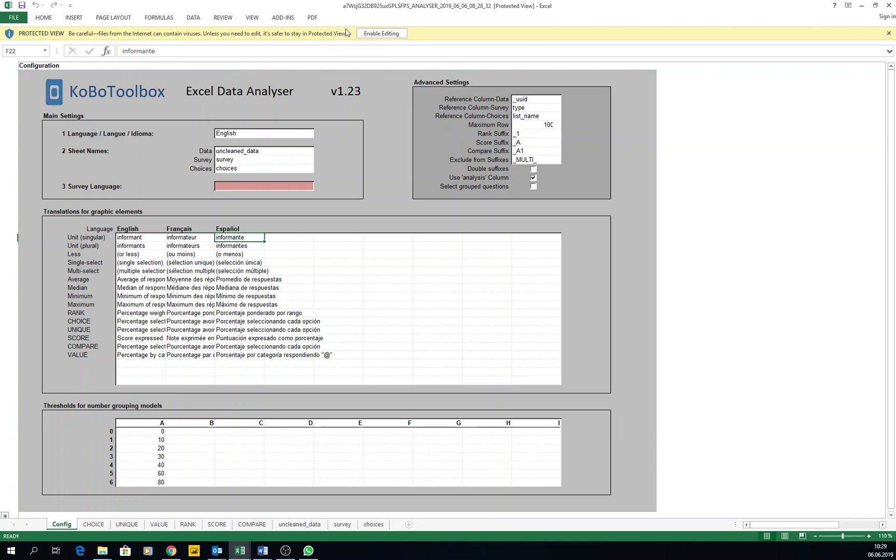
pyautogui.click(379, 34)
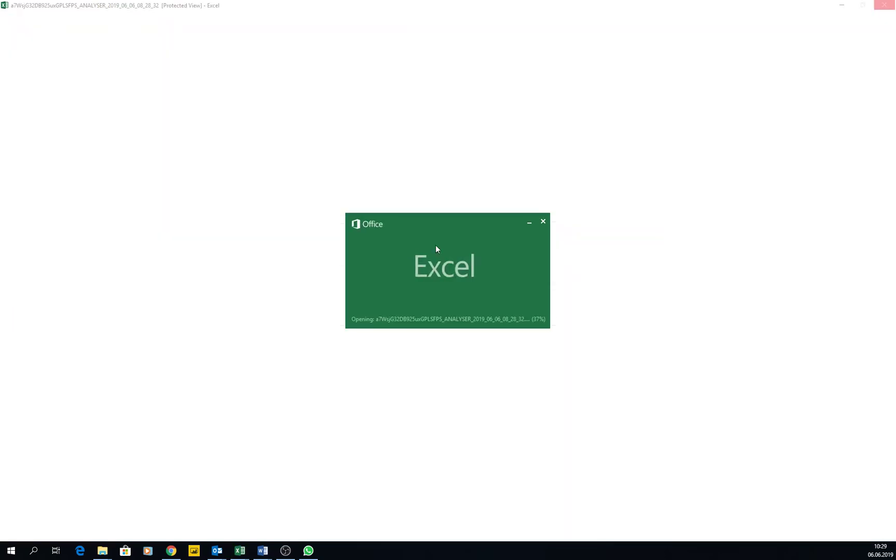
pyautogui.click(544, 222)
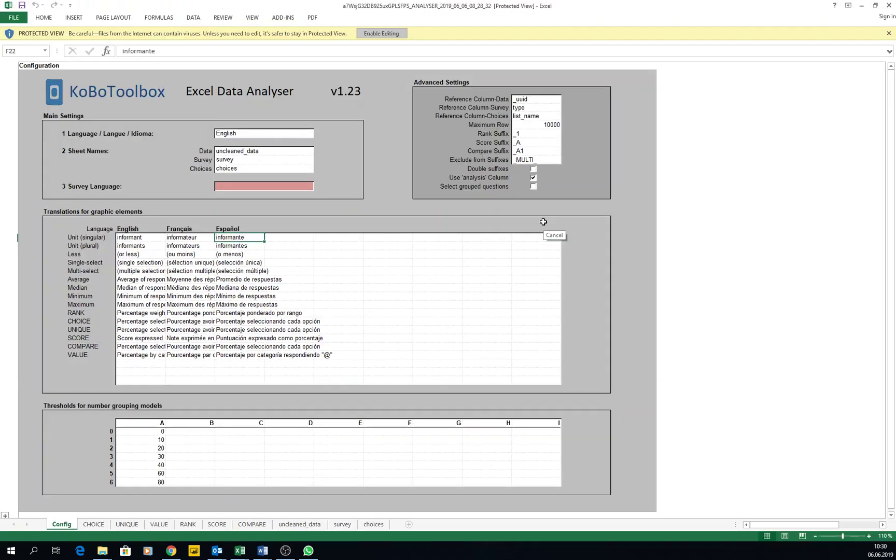
pyautogui.click(370, 33)
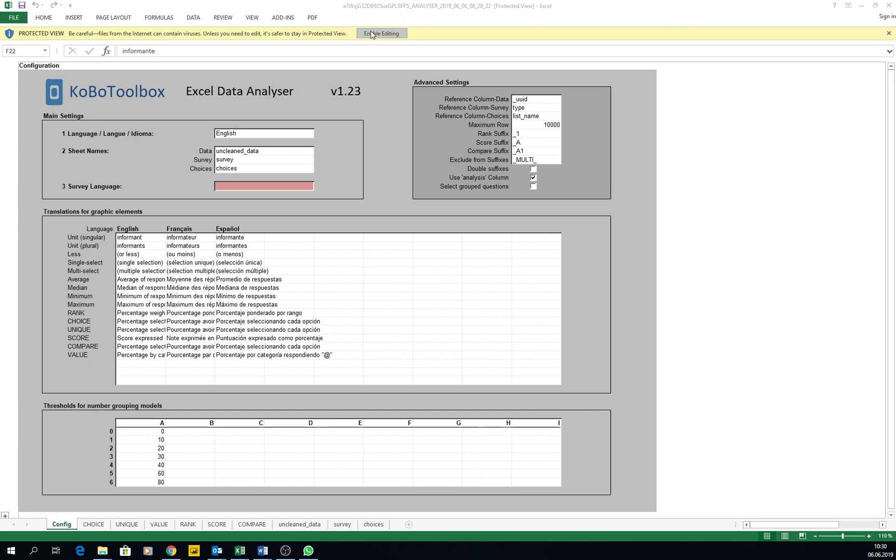
pyautogui.click(262, 550)
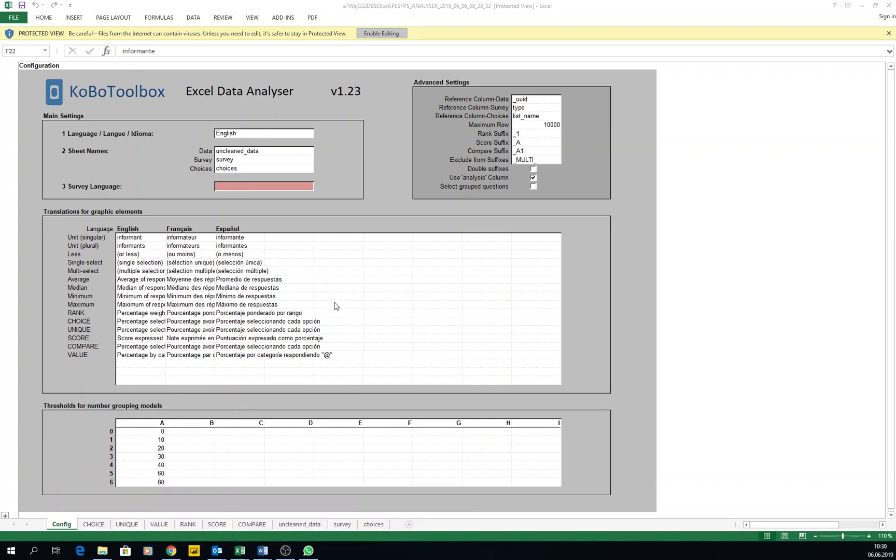
pyautogui.click(91, 524)
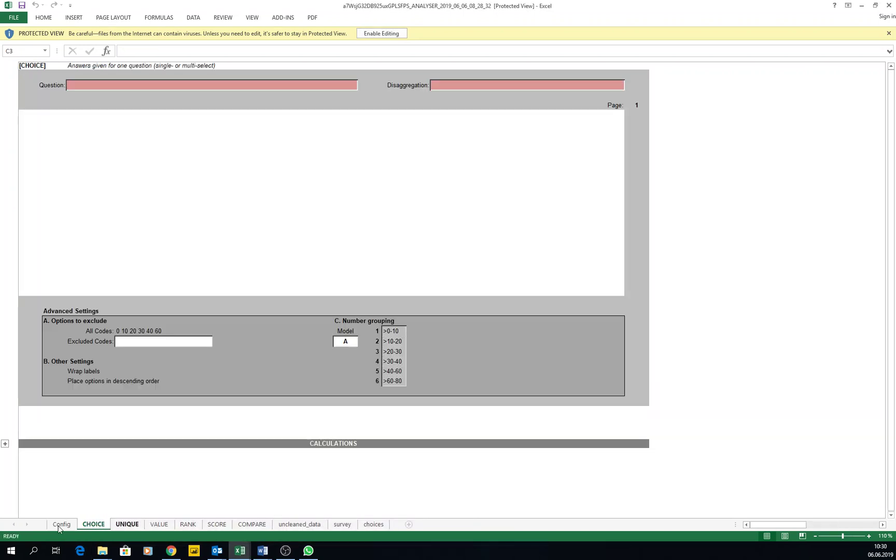
pyautogui.click(60, 525)
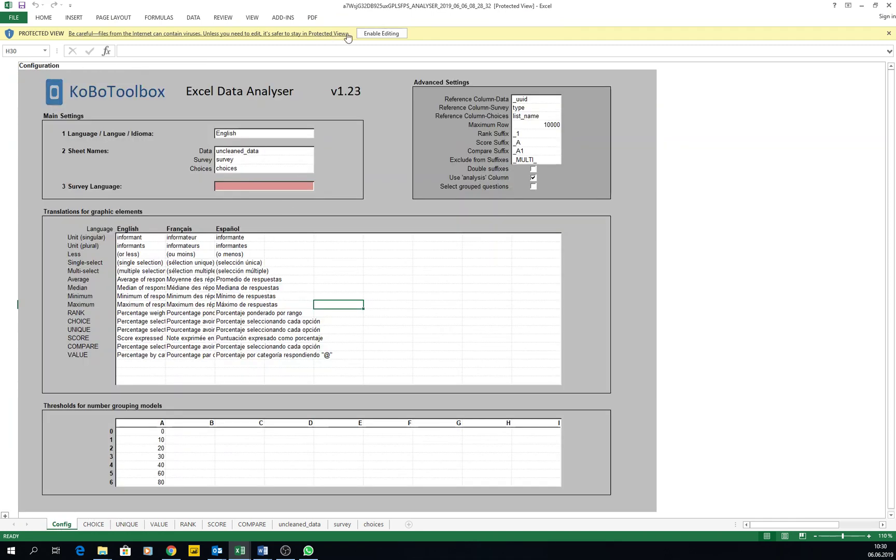
pyautogui.click(367, 33)
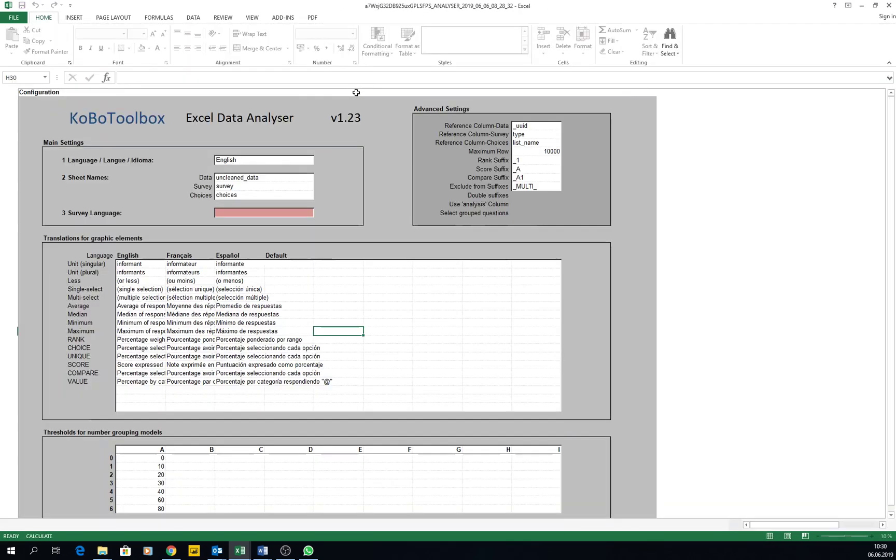
pyautogui.click(323, 356)
pyautogui.click(136, 306)
pyautogui.click(134, 266)
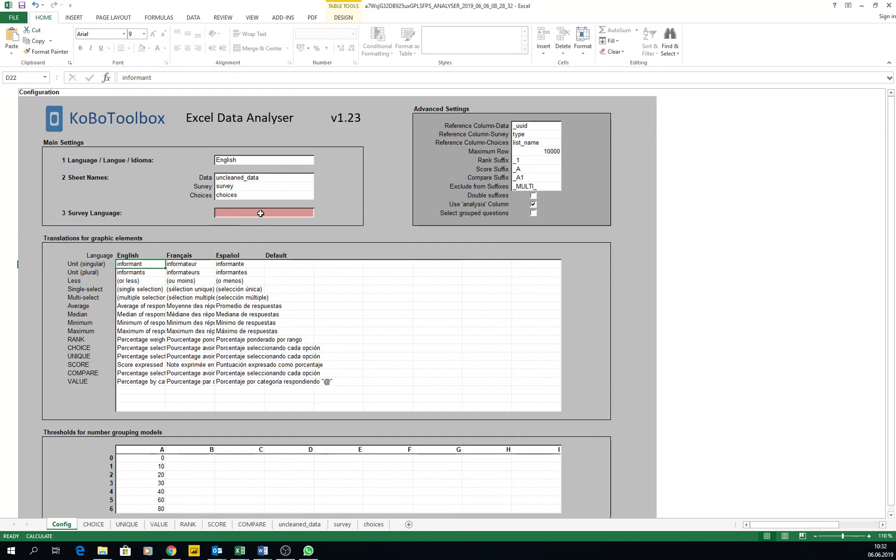
# - Pick Default from the Config sheet's pink Survey Language dropdown
pyautogui.click(298, 212)
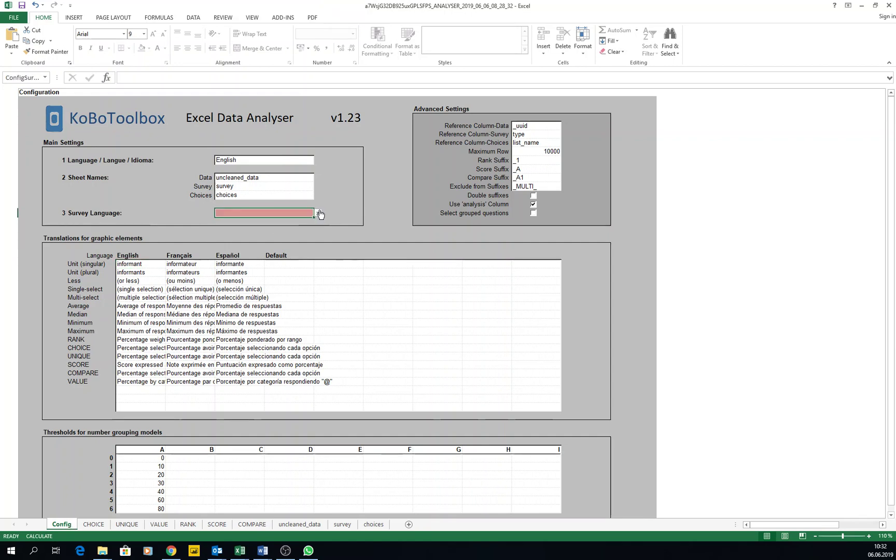
pyautogui.click(319, 213)
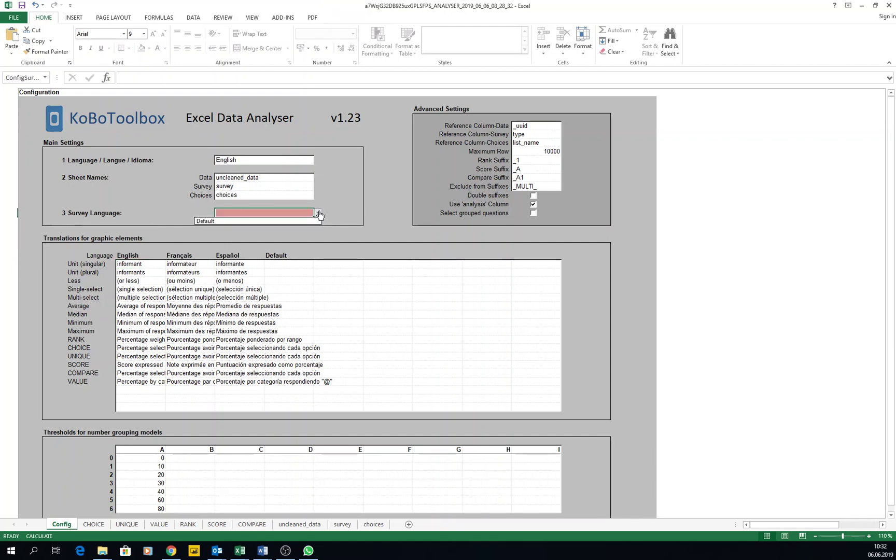
pyautogui.click(206, 221)
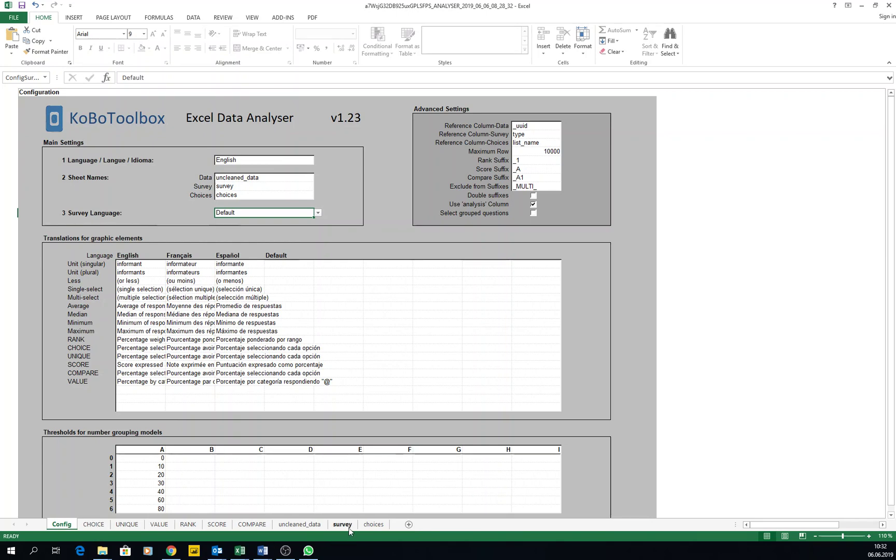
# - Change the choices sheet's A1 header from list_name to 'list name', then return to Config
pyautogui.click(371, 524)
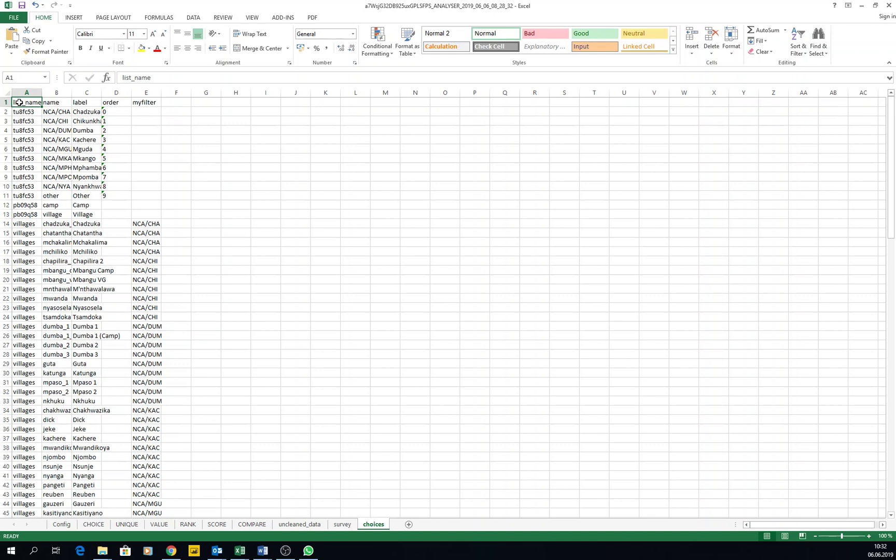
pyautogui.click(135, 79)
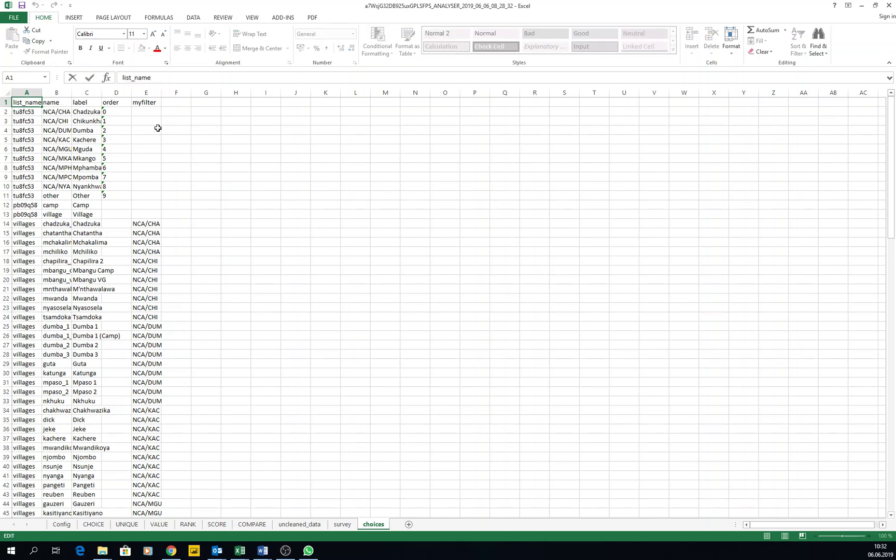
pyautogui.press('BackSpace')
pyautogui.press('Return')
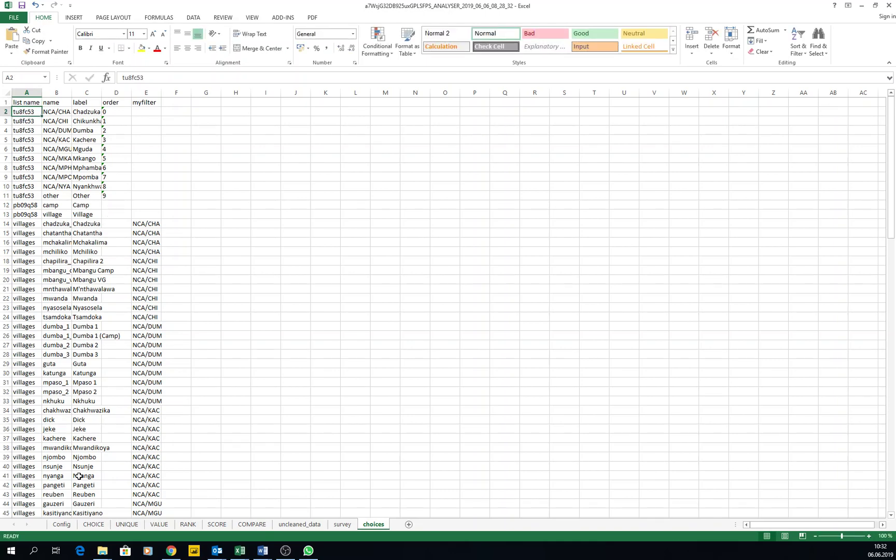
pyautogui.click(76, 525)
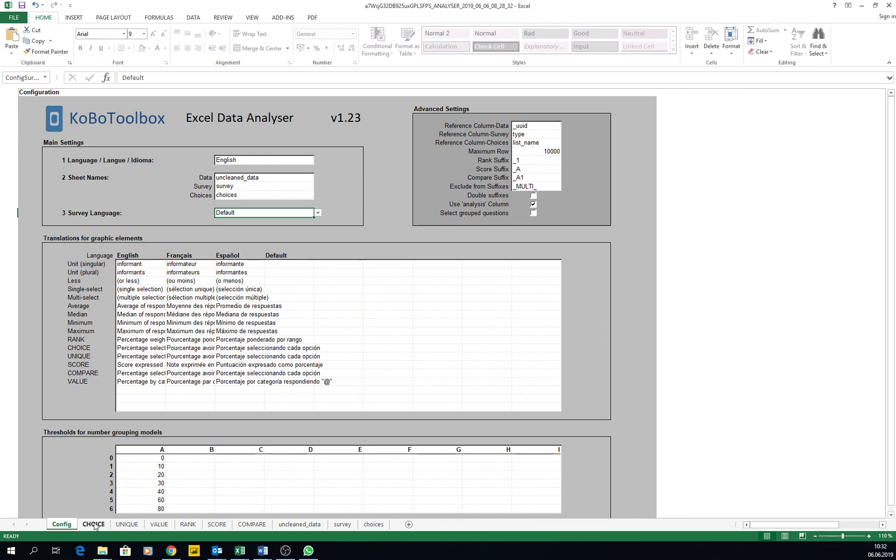
# - On uncleaned_data, inspect the number-stored-as-text warnings on deviceid D2 and cell P2
pyautogui.click(297, 525)
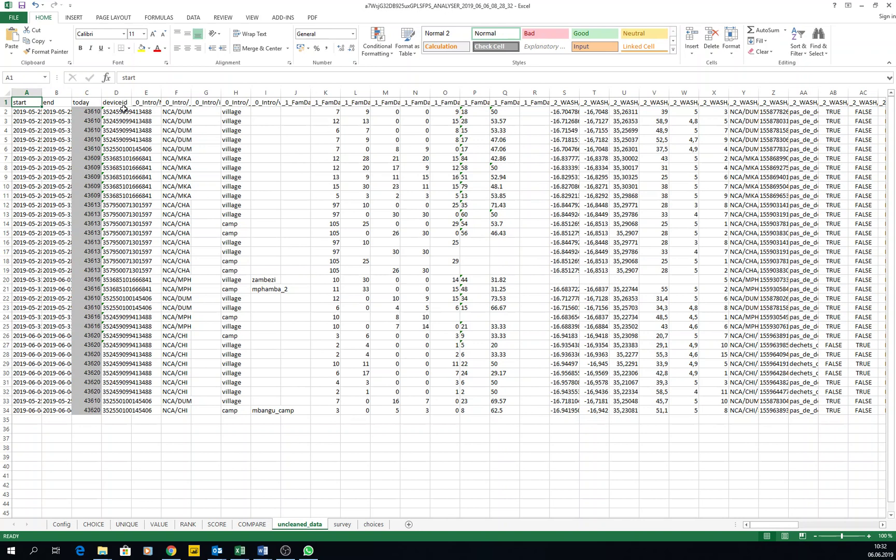
pyautogui.click(104, 111)
pyautogui.press('Down')
pyautogui.press('Down')
pyautogui.press('Down')
pyautogui.press('Down')
pyautogui.press('Down')
pyautogui.press('Down')
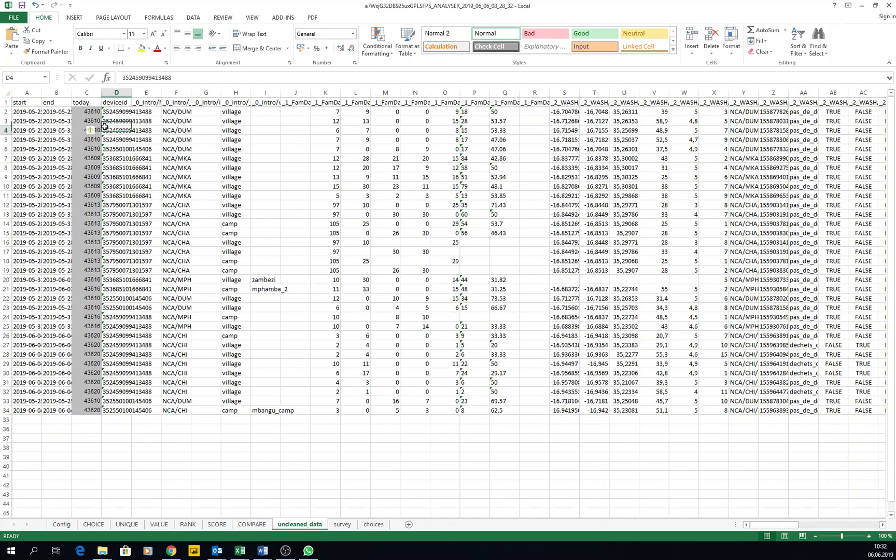
pyautogui.press('Down')
pyautogui.press('Down')
pyautogui.press('Down')
pyautogui.press('Down')
pyautogui.press('Down')
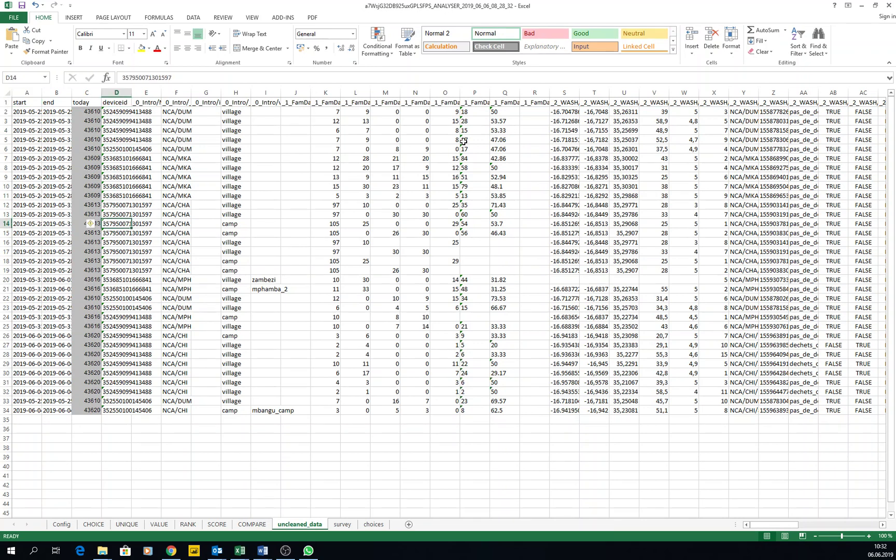
pyautogui.click(472, 112)
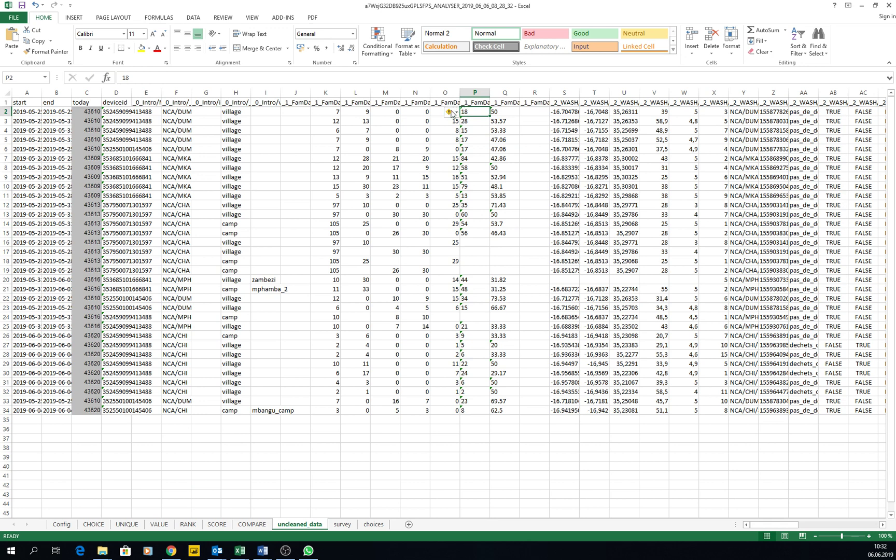
pyautogui.moveTo(451, 113)
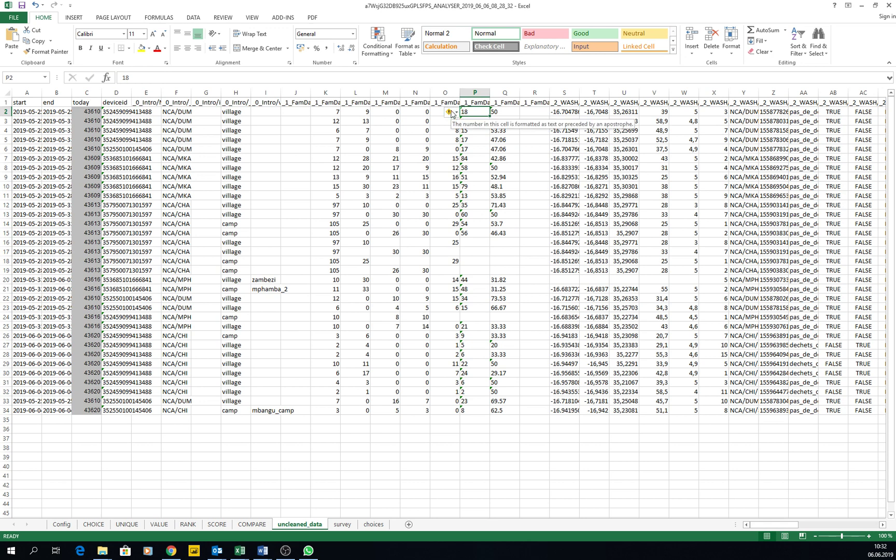
pyautogui.click(117, 112)
pyautogui.click(93, 113)
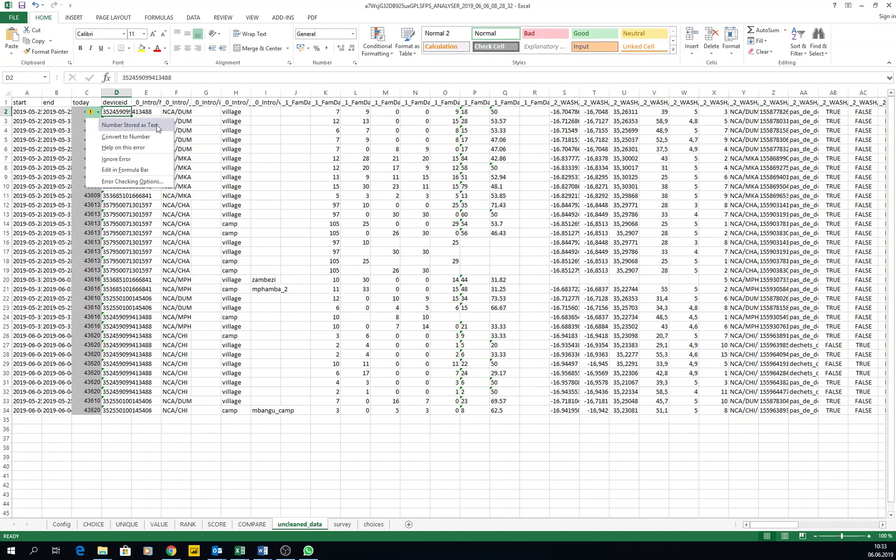
pyautogui.press('Escape')
# - Try selecting deviceid D2:D33, columns P–Q and the whole table, ending on D2
pyautogui.moveTo(122, 112); pyautogui.dragTo(121, 401)
pyautogui.moveTo(463, 111); pyautogui.dragTo(494, 407)
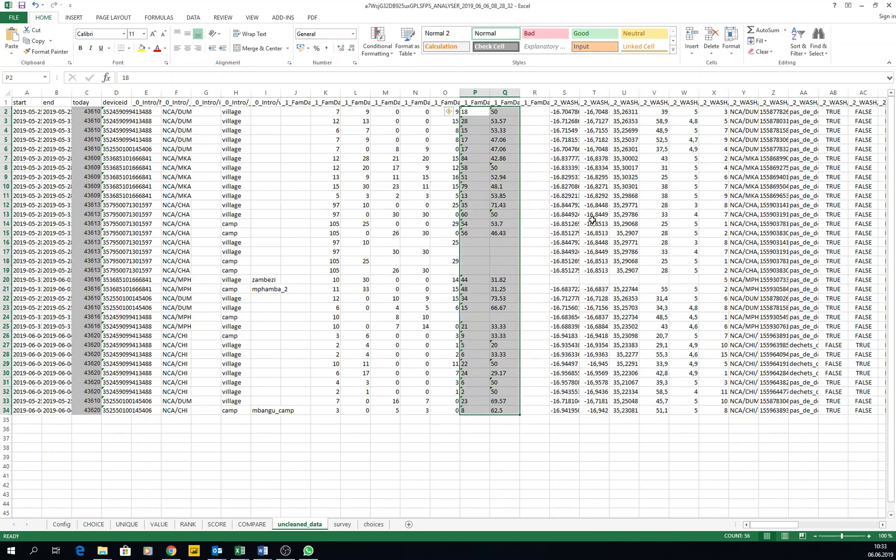
pyautogui.moveTo(764, 524); pyautogui.dragTo(685, 529)
pyautogui.moveTo(550, 533); pyautogui.dragTo(550, 532)
pyautogui.click(107, 113)
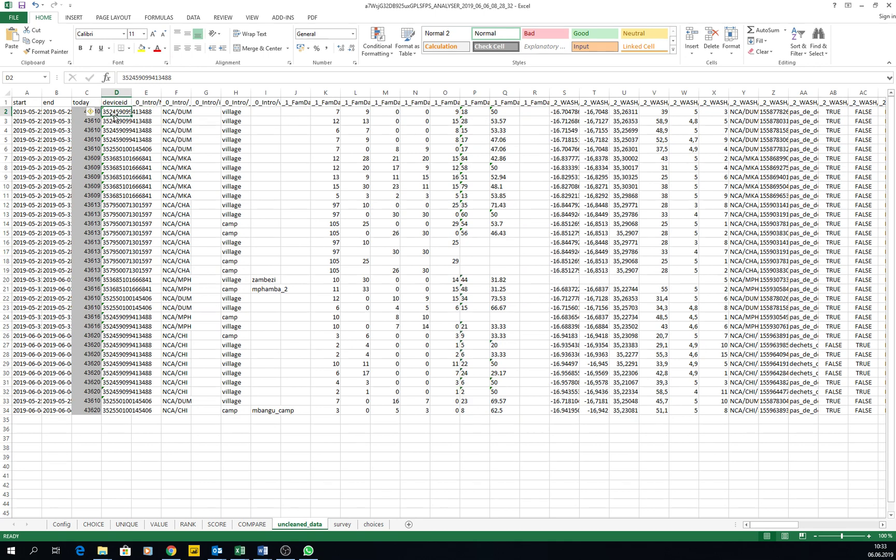
pyautogui.hotkey('ctrl', 'a')
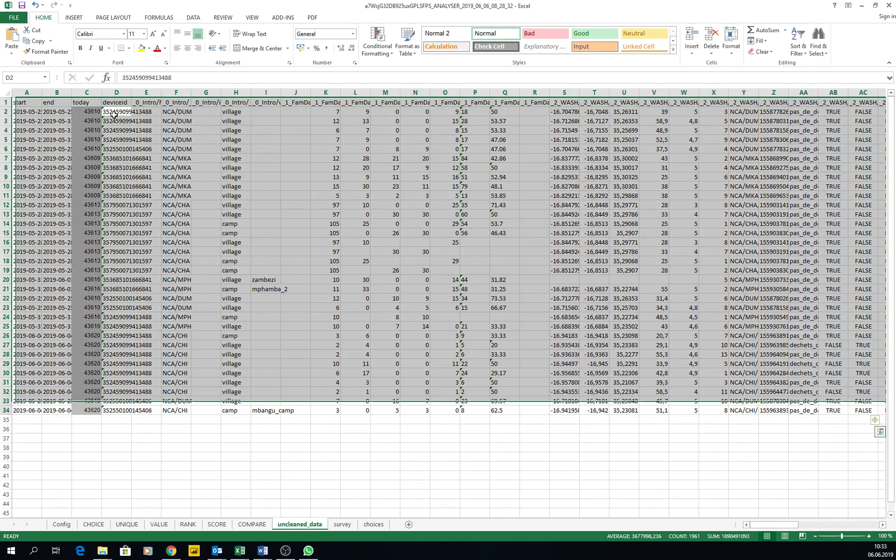
pyautogui.click(114, 113)
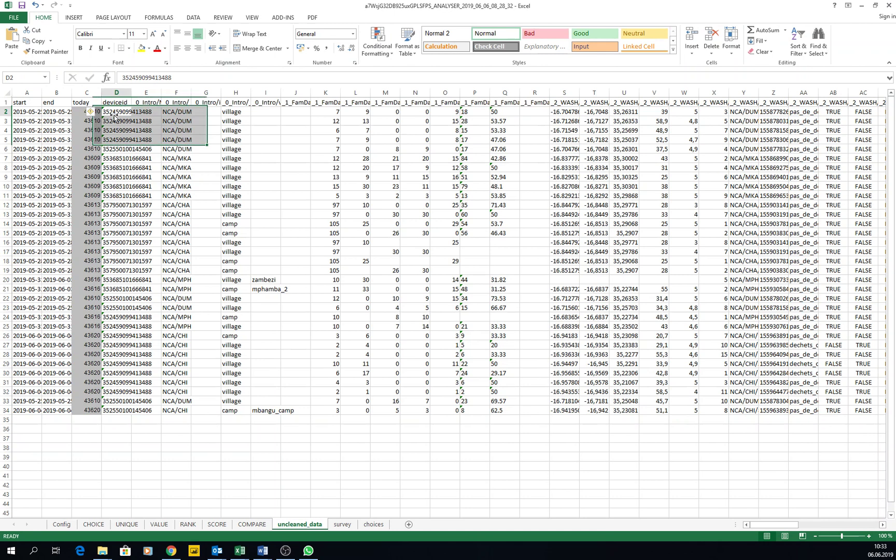
pyautogui.click(5, 93)
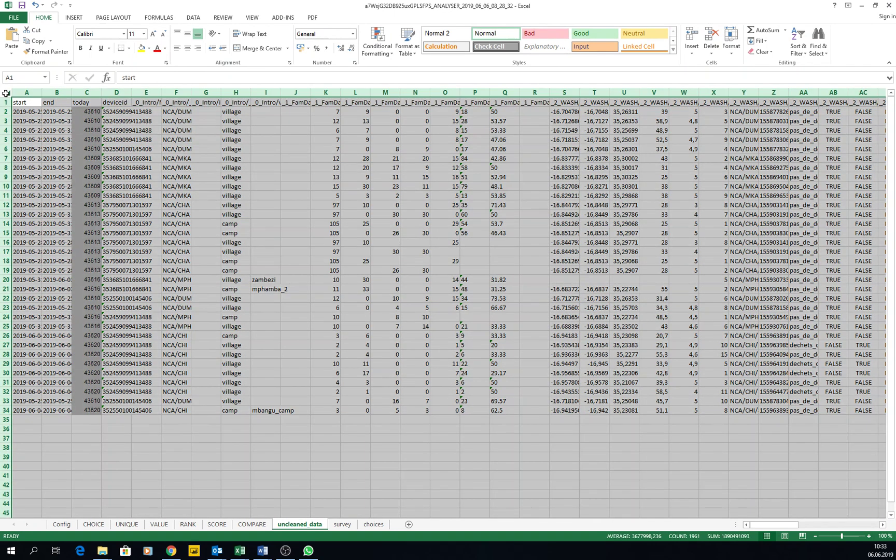
pyautogui.click(116, 112)
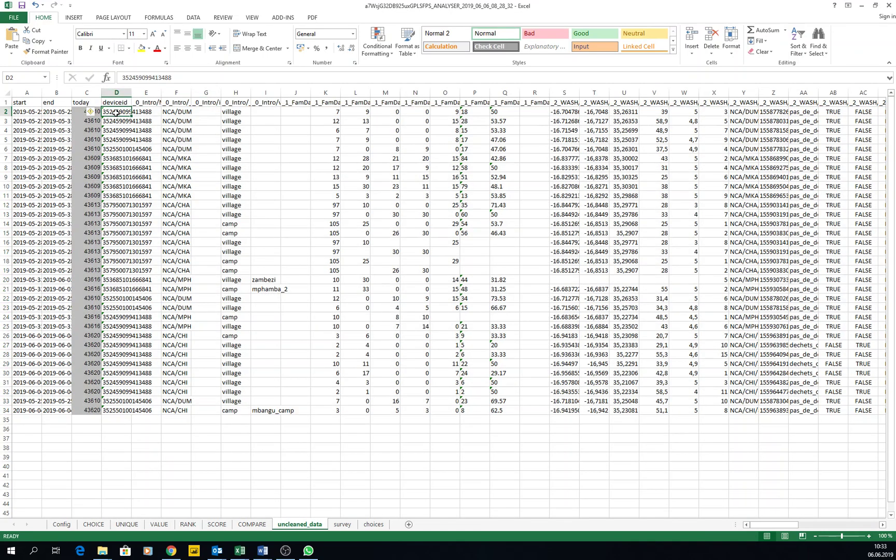
pyautogui.hotkey('ctrl', 'a')
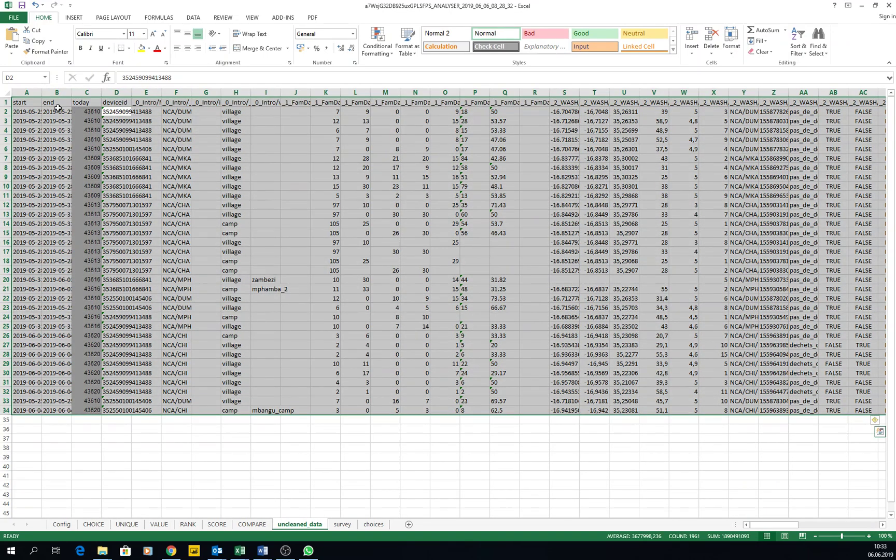
pyautogui.click(116, 118)
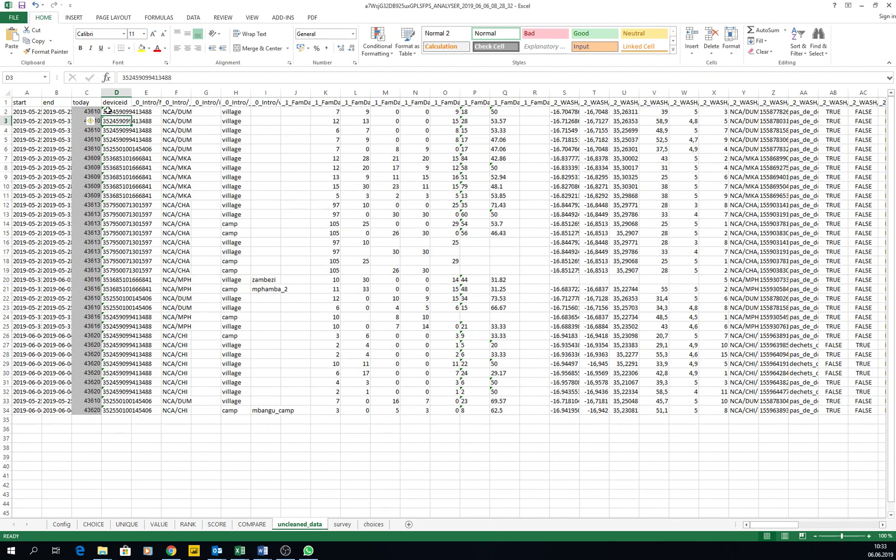
pyautogui.click(114, 112)
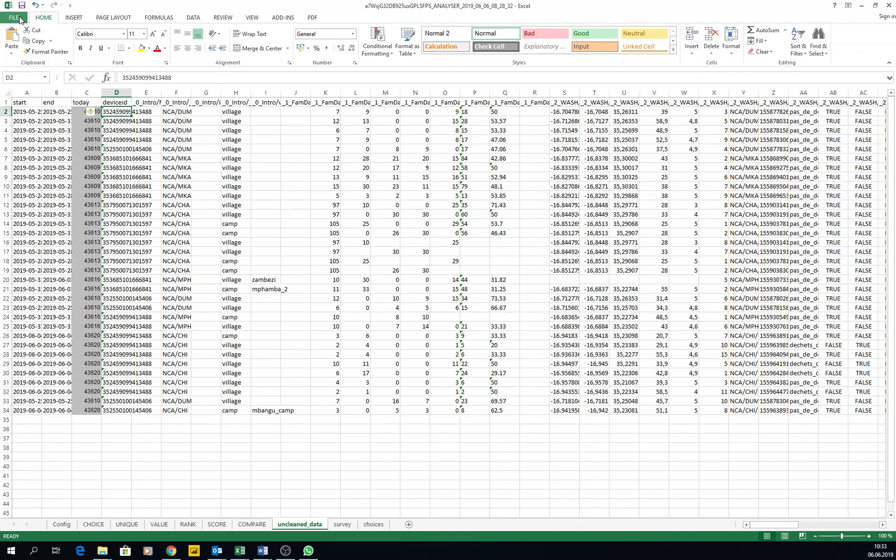
# - Set Workbook Calculation to Manual in the Formulas options
pyautogui.click(20, 19)
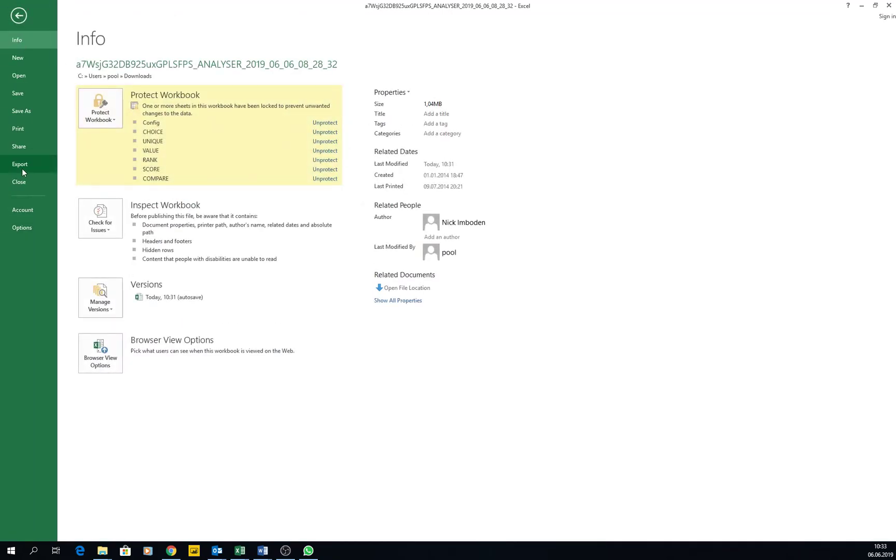
pyautogui.click(17, 229)
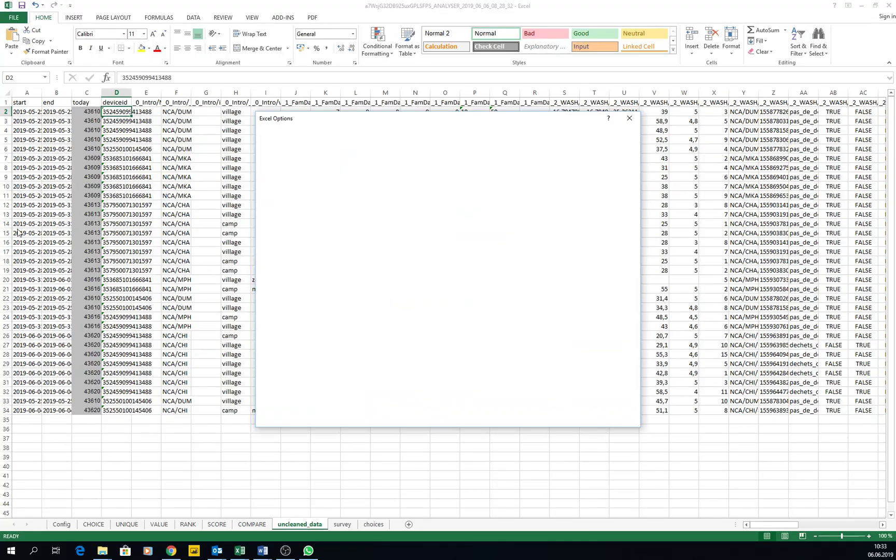
pyautogui.click(283, 151)
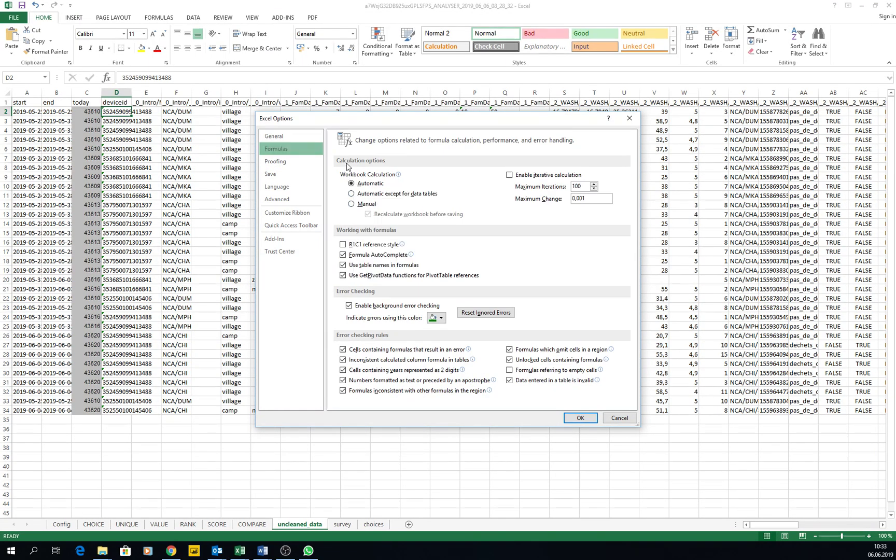
pyautogui.click(352, 205)
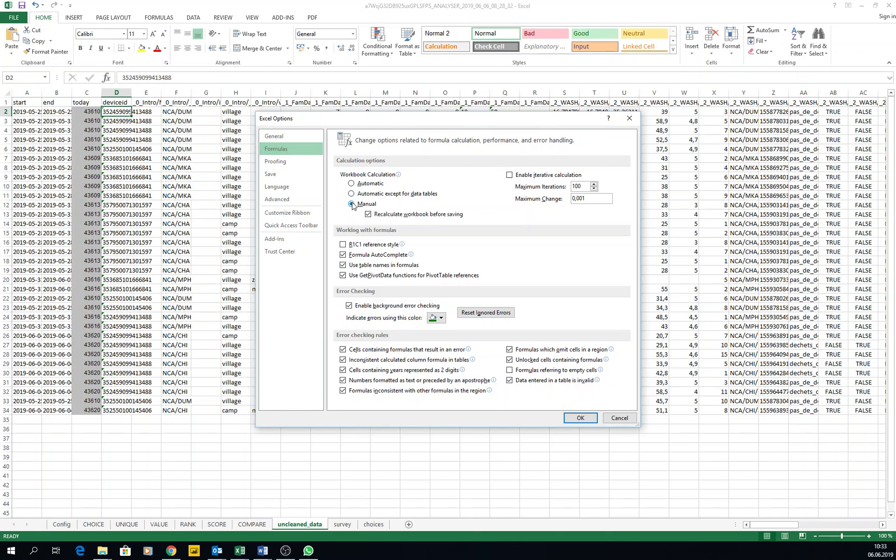
pyautogui.click(579, 418)
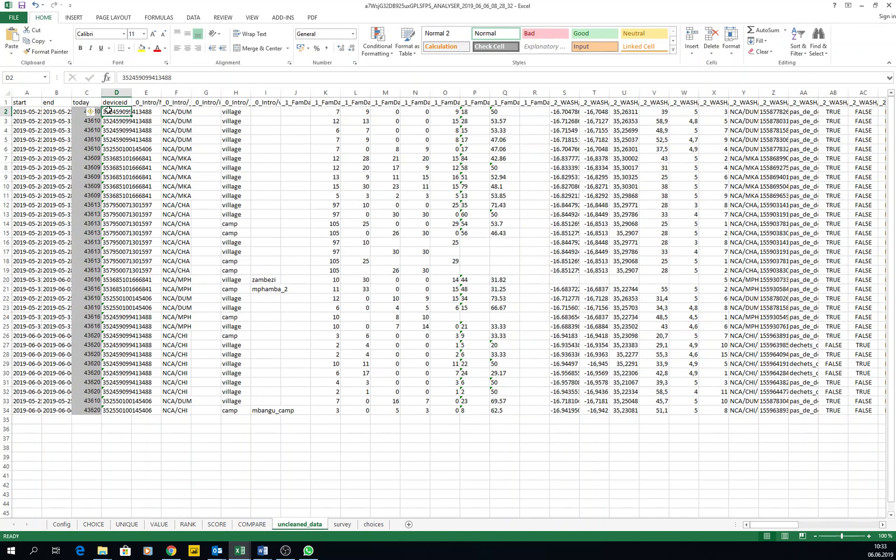
# - Check P2's stored-as-text options and try selecting the whole data table
pyautogui.hotkey('ctrl', 'a')
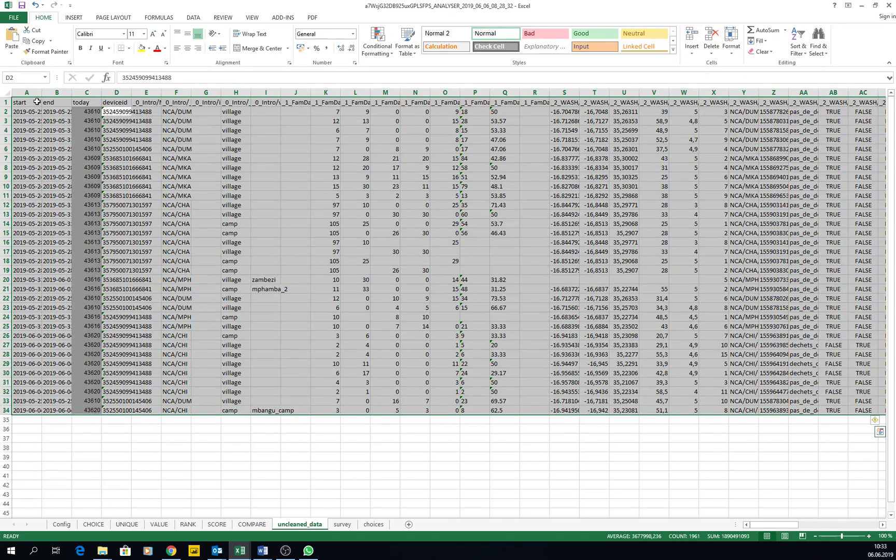
pyautogui.click(128, 117)
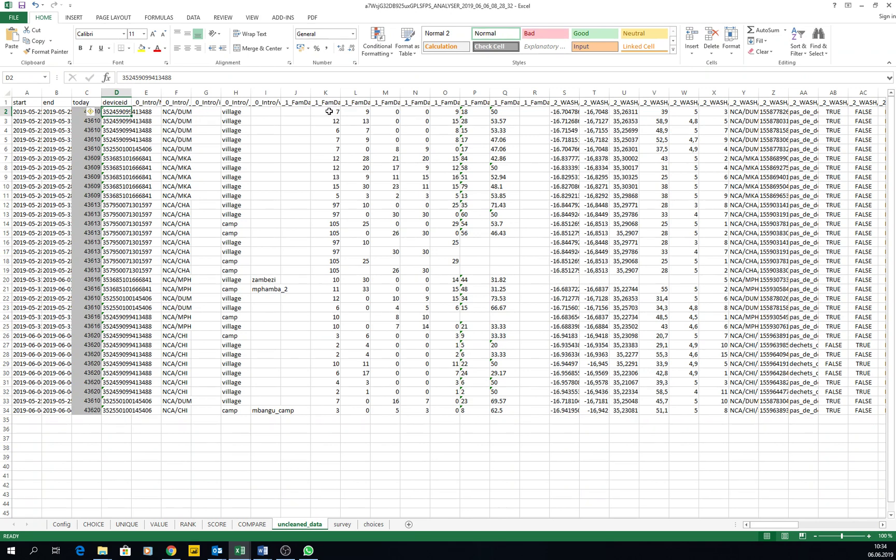
pyautogui.click(464, 113)
pyautogui.click(451, 112)
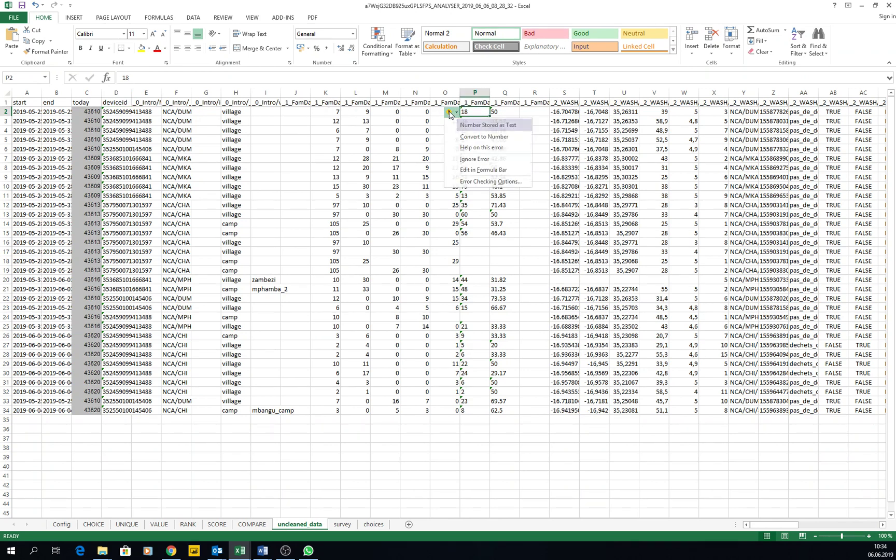
pyautogui.click(466, 113)
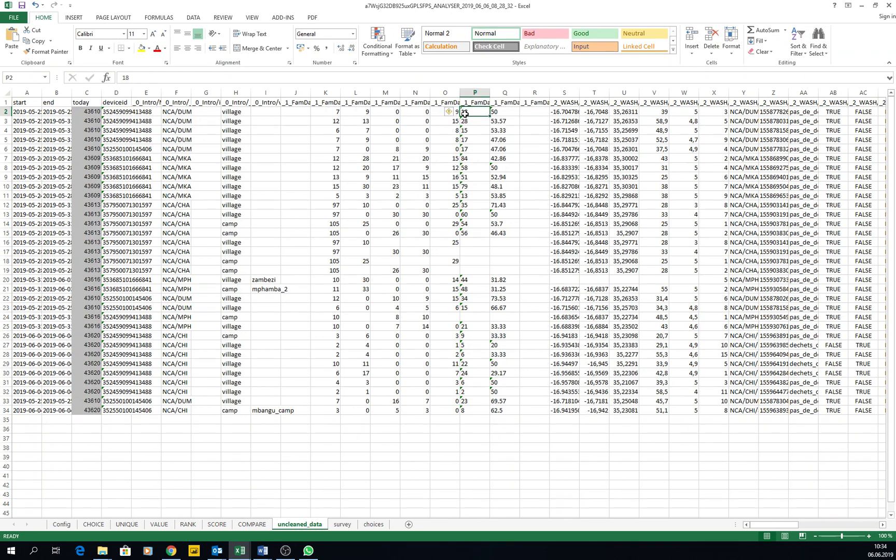
pyautogui.hotkey('ctrl', 'a')
pyautogui.click(21, 102)
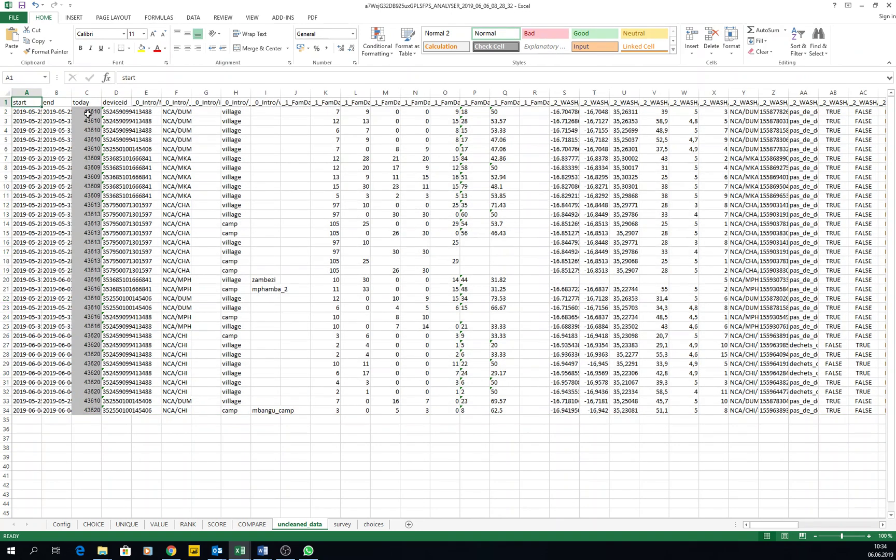
pyautogui.click(88, 113)
pyautogui.click(111, 111)
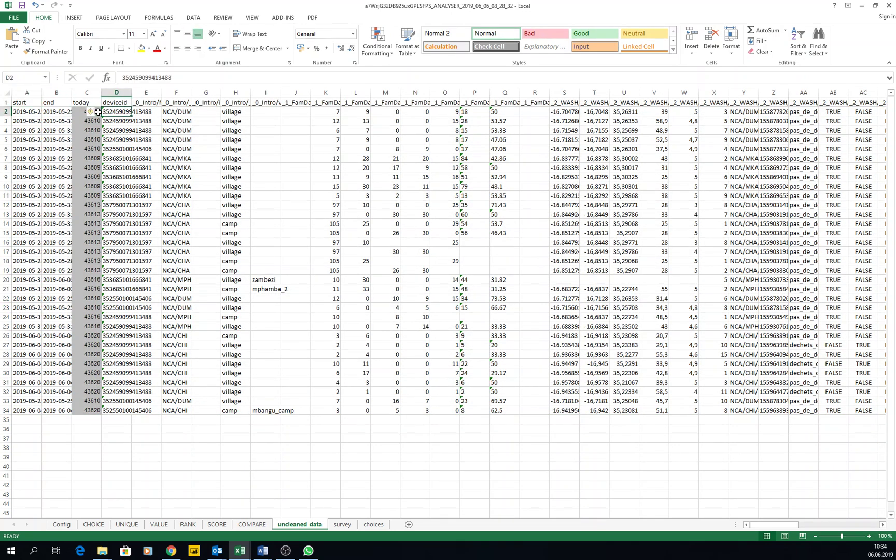
pyautogui.hotkey('ctrl', 'a')
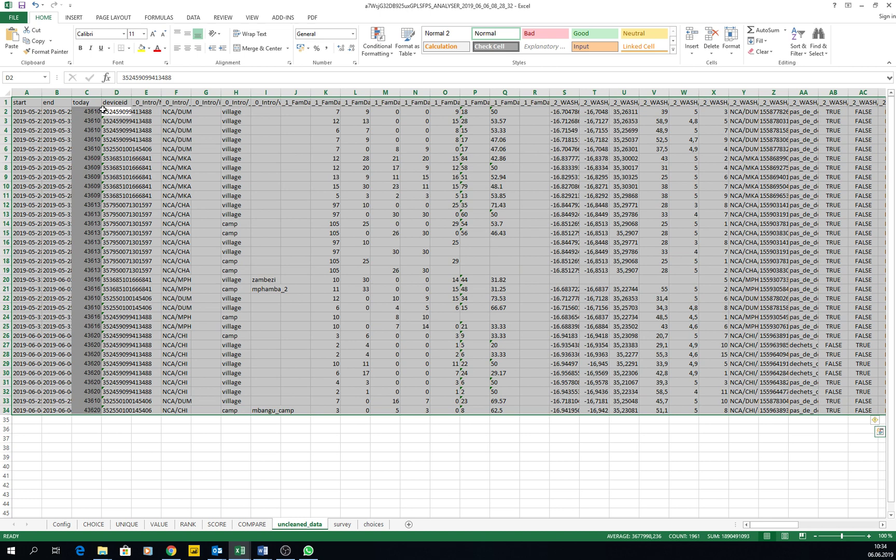
pyautogui.click(103, 111)
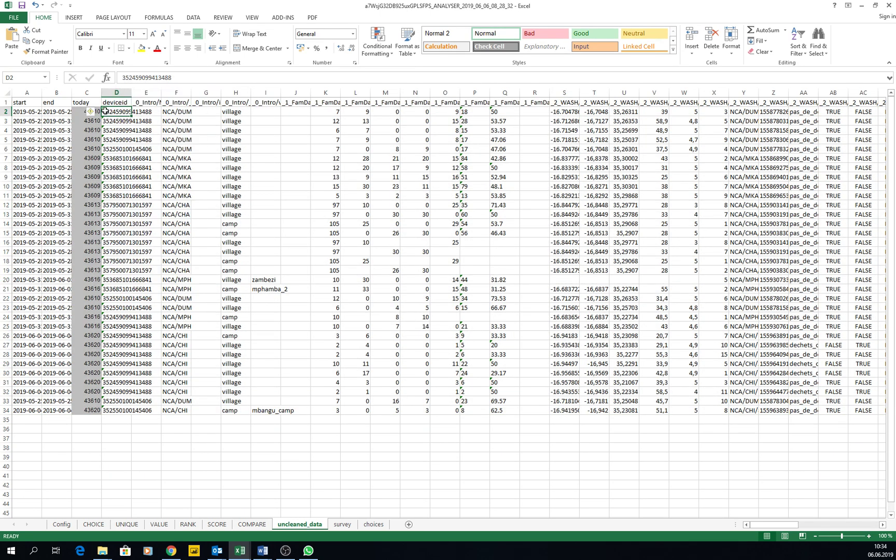
# - Select the data from deviceid D2 to the last column and Convert to Number
pyautogui.moveTo(104, 111); pyautogui.dragTo(789, 427)
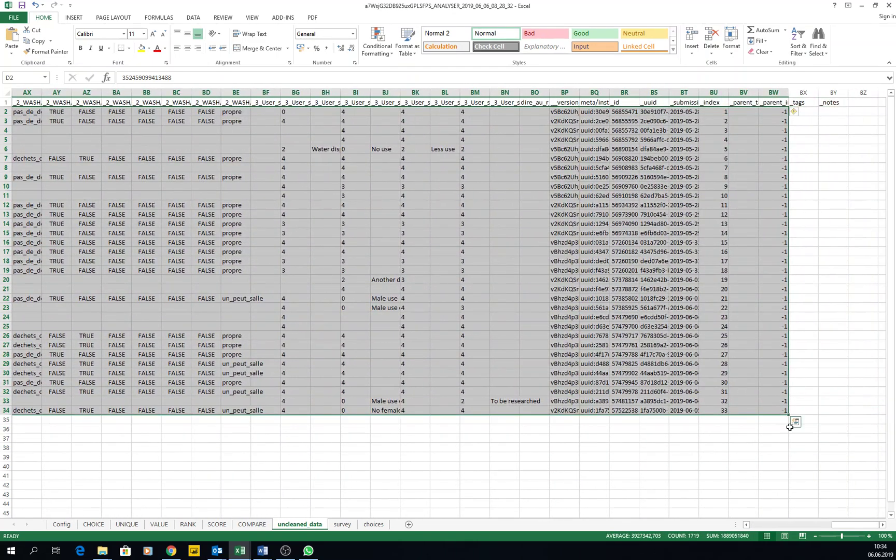
pyautogui.hscroll(-15, 889, 436)
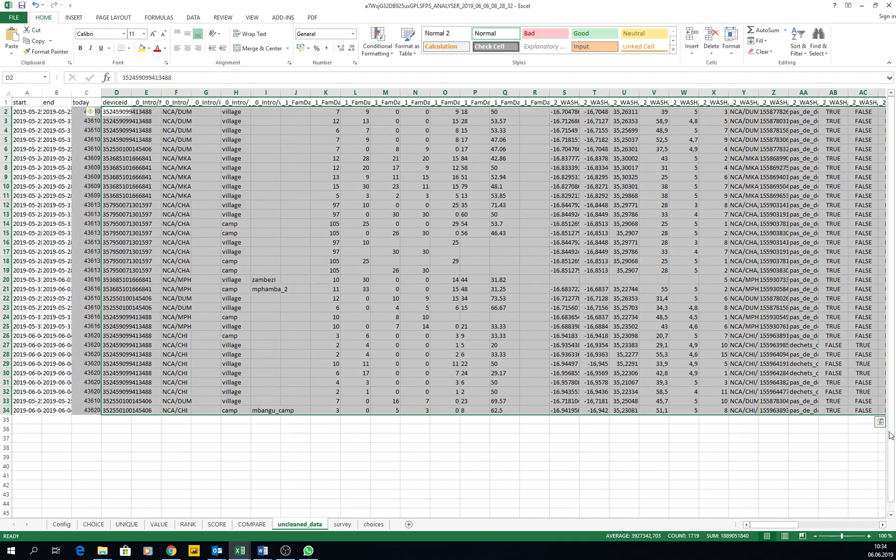
pyautogui.click(91, 113)
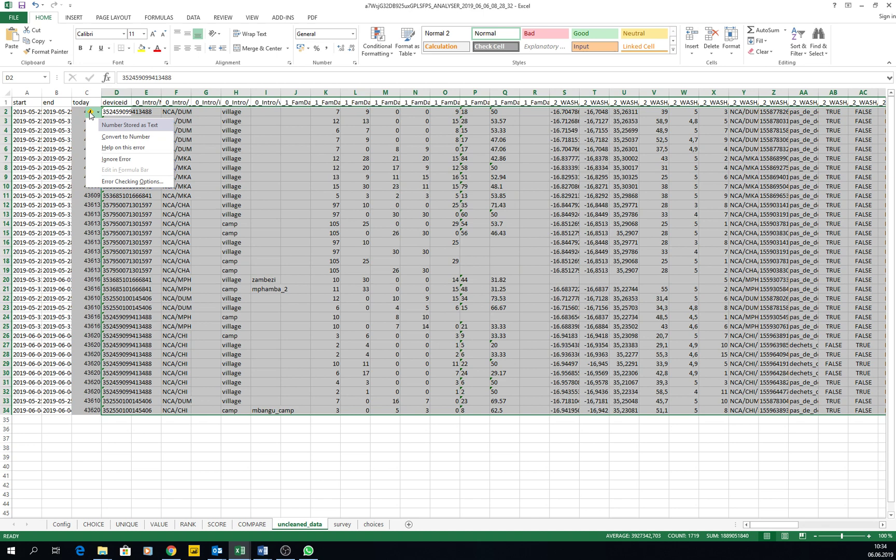
pyautogui.click(133, 138)
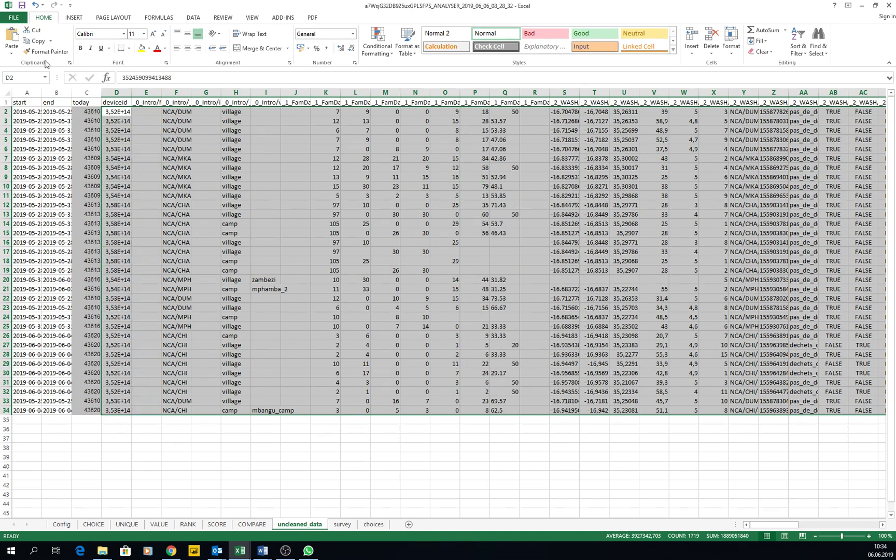
# - Set Workbook Calculation back to Automatic in the Formulas options, then deselect the data
pyautogui.click(14, 17)
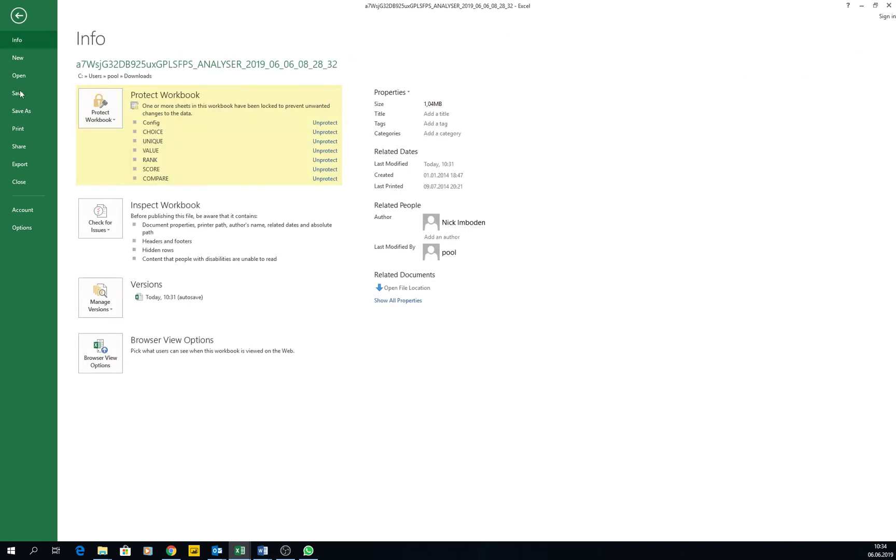
pyautogui.click(23, 227)
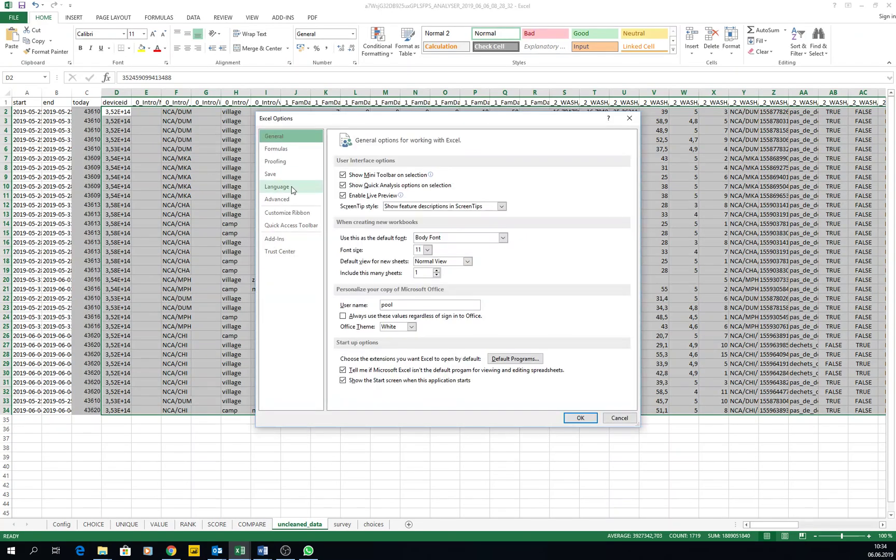
pyautogui.click(276, 149)
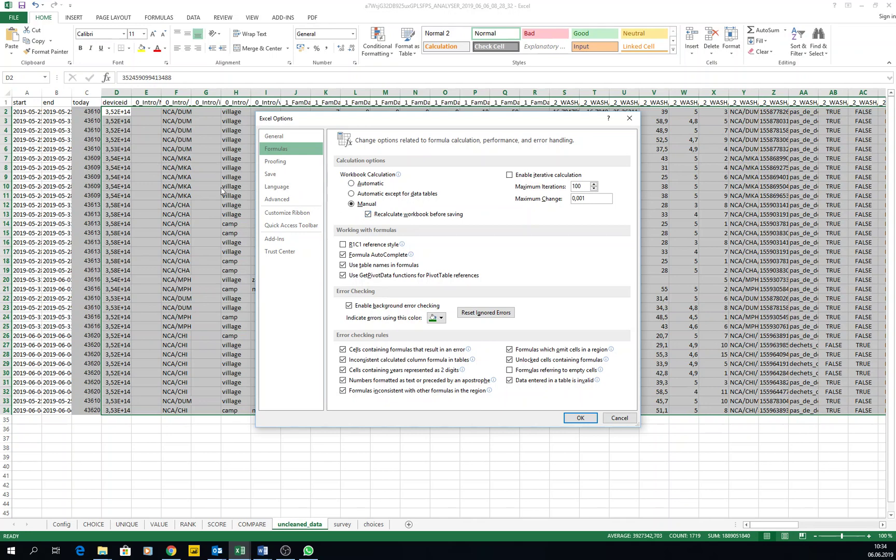
pyautogui.click(353, 184)
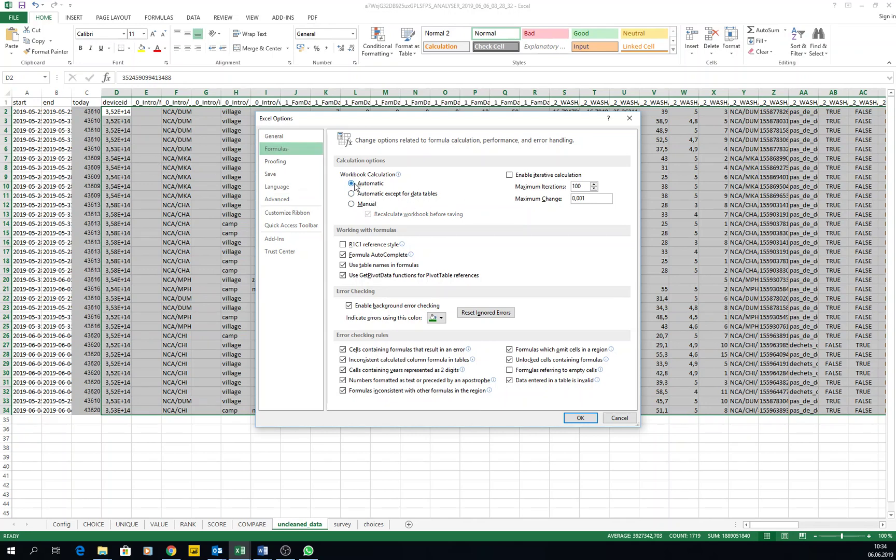
pyautogui.click(582, 419)
pyautogui.click(159, 175)
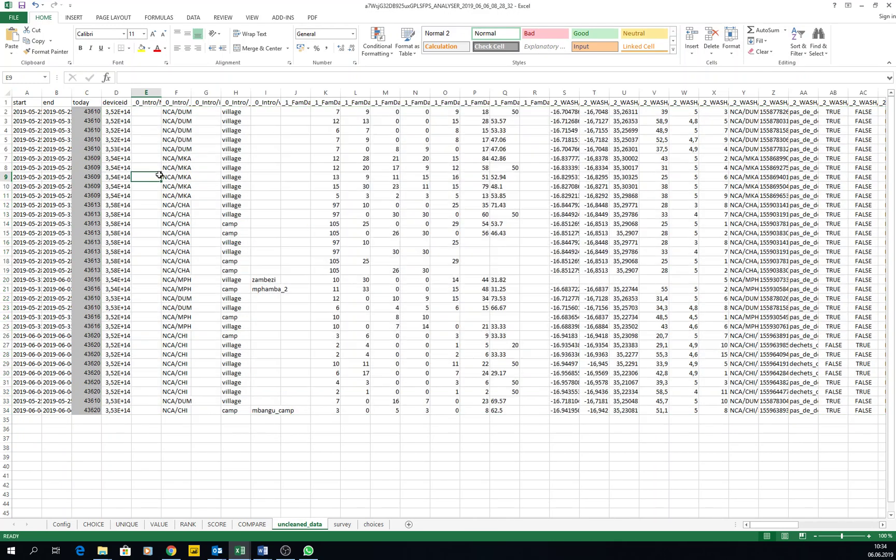